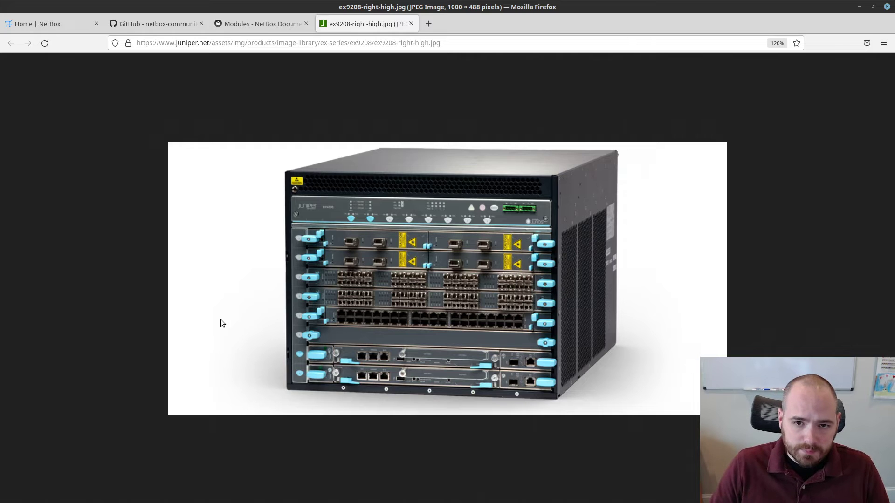
# Read the Module Types section of the NetBox documentation and return to the NetBox home page
pyautogui.click(231, 24)
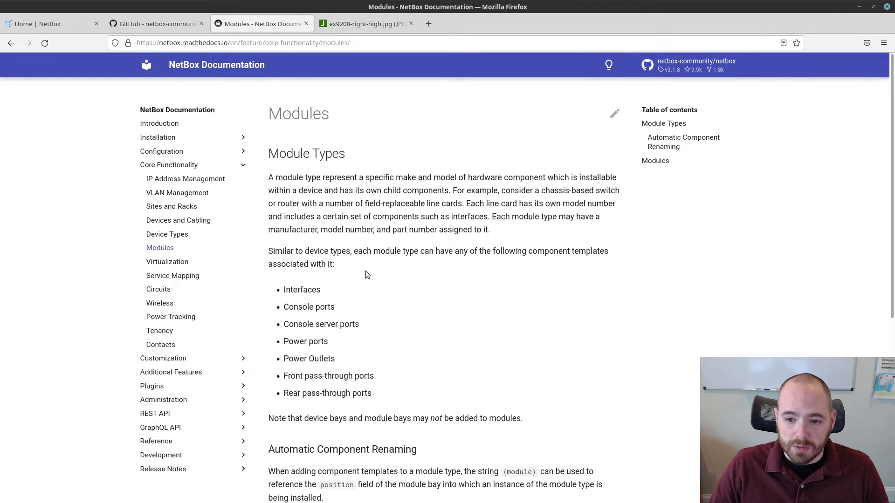
pyautogui.scroll(-1, 365, 271)
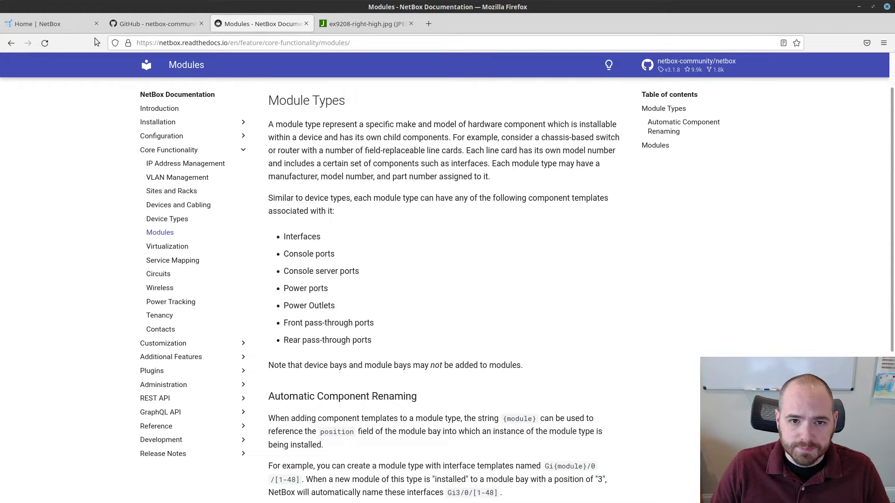
pyautogui.click(65, 24)
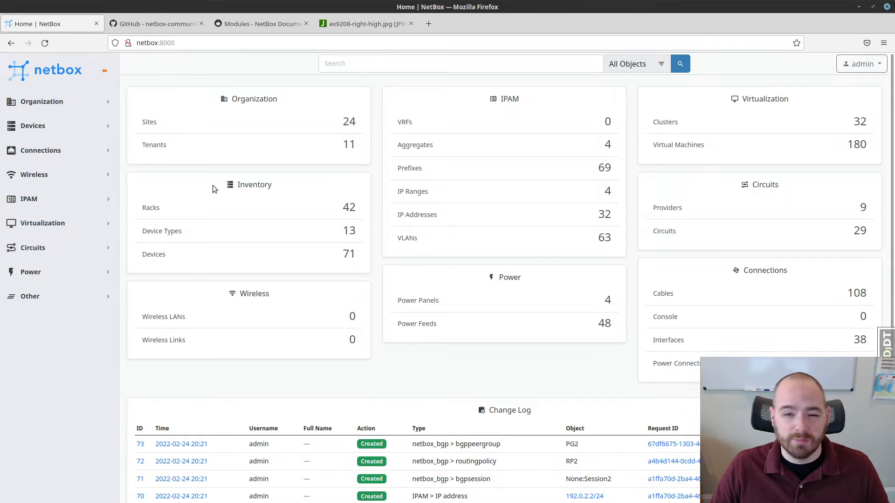
# Start a new device type with Juniper as its manufacturer
pyautogui.click(71, 125)
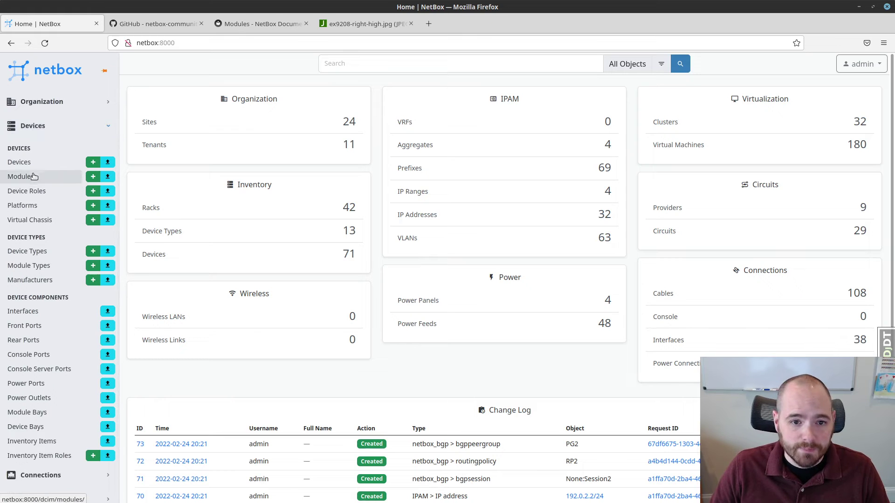
pyautogui.click(97, 255)
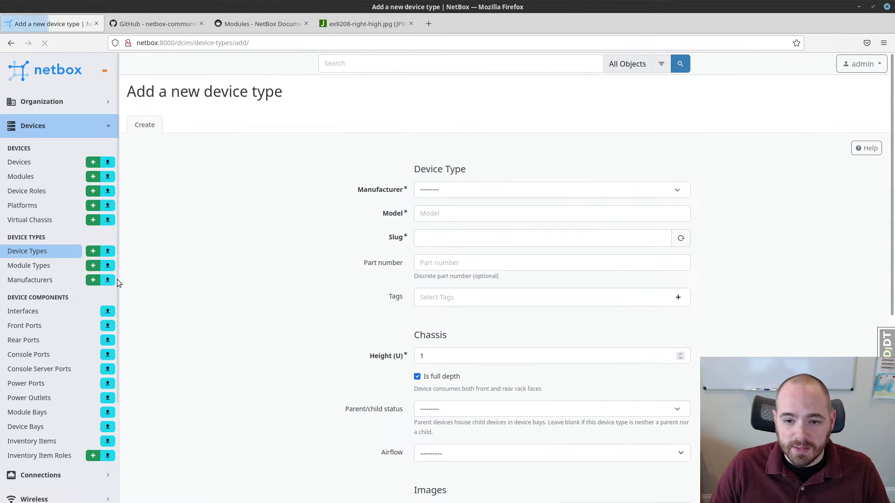
pyautogui.click(455, 191)
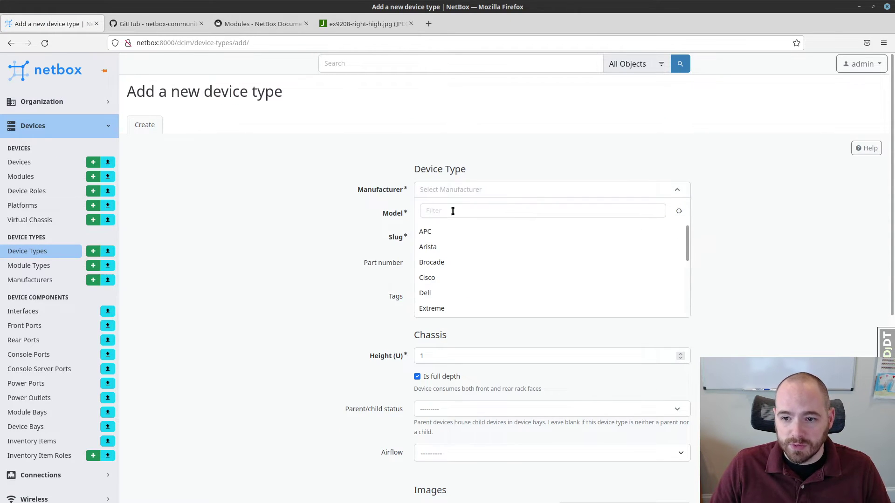
pyautogui.click(451, 210)
pyautogui.write('jun')
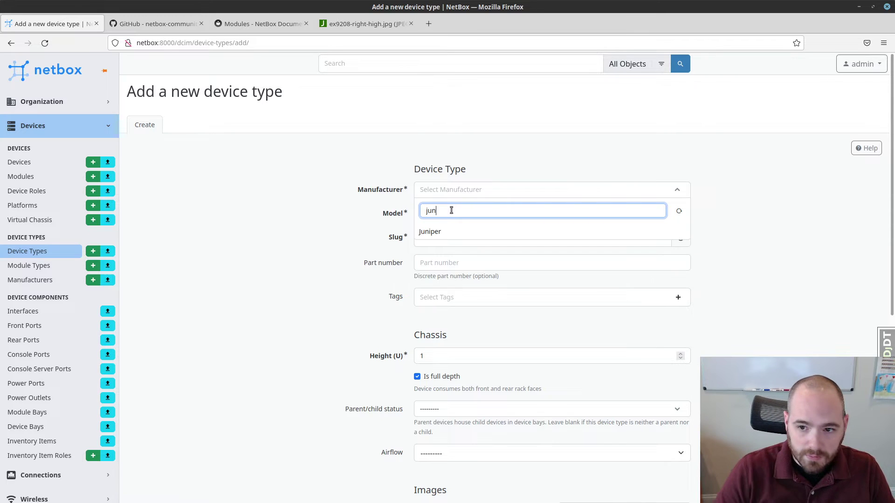
pyautogui.click(443, 232)
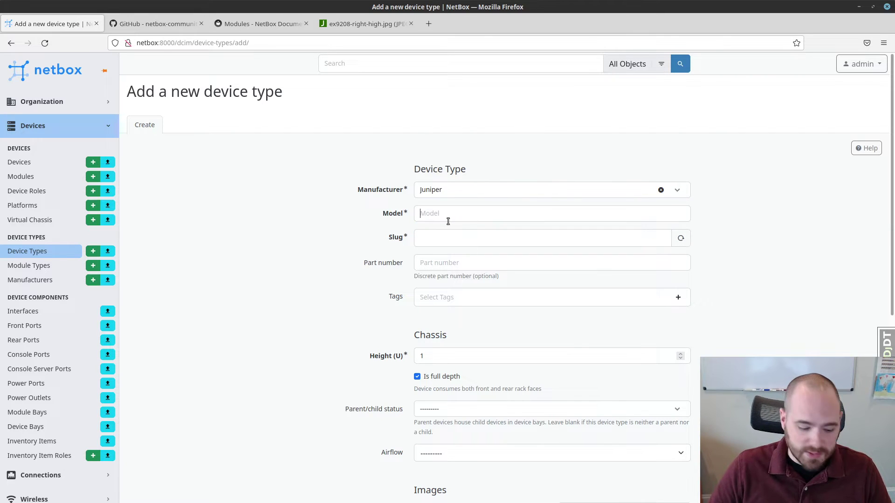
# Set the device type's model to EX9208 and let its slug be generated from the model
pyautogui.click(446, 219)
pyautogui.write('EX9208')
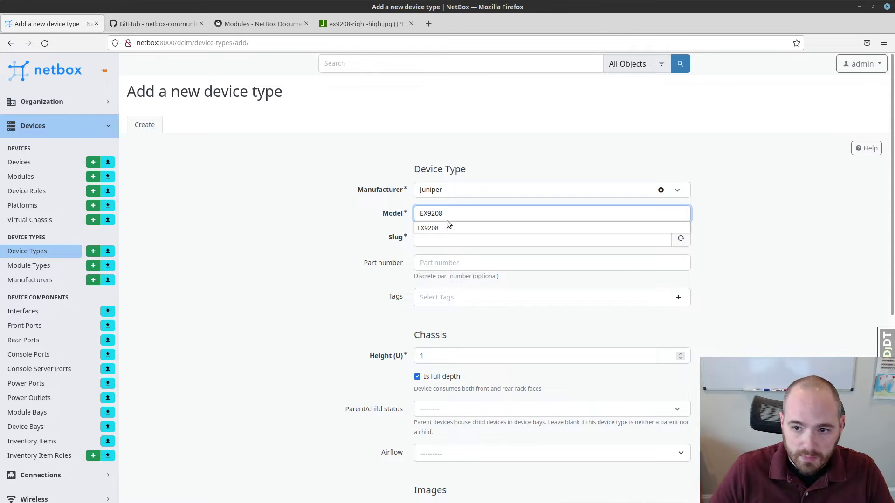
pyautogui.press('Tab')
# Set the chassis height to 8U and create the device type
pyautogui.scroll(-2, 326, 266)
pyautogui.click(375, 244)
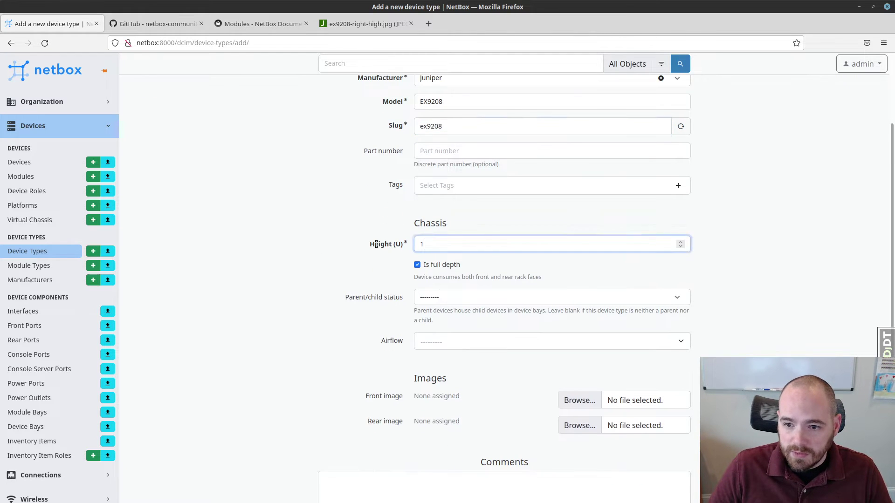
pyautogui.write('8')
pyautogui.click(304, 285)
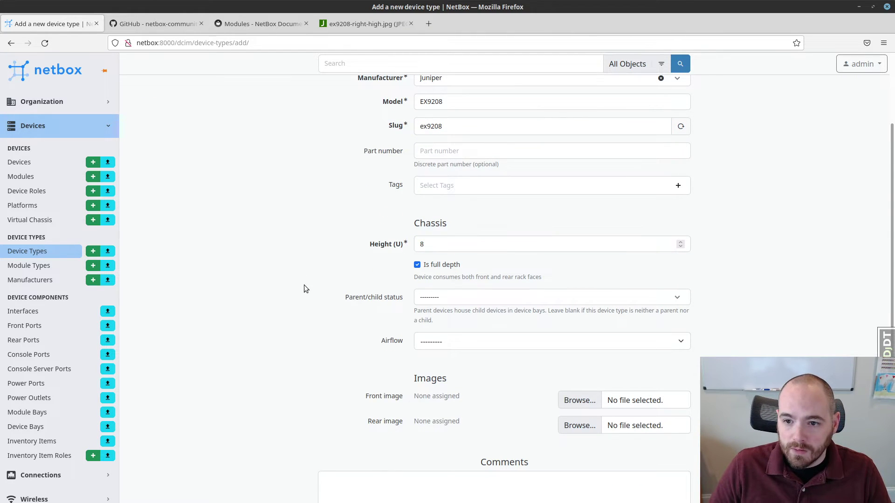
pyautogui.scroll(1, 307, 280)
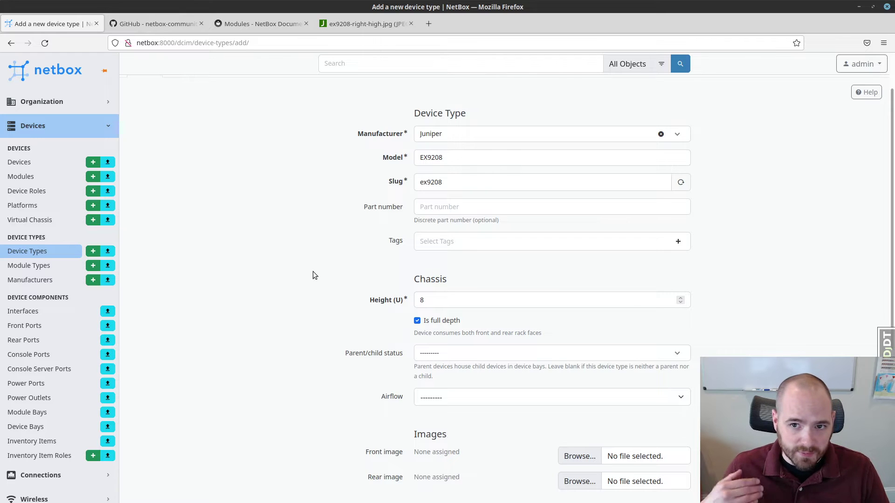
pyautogui.scroll(-1, 294, 266)
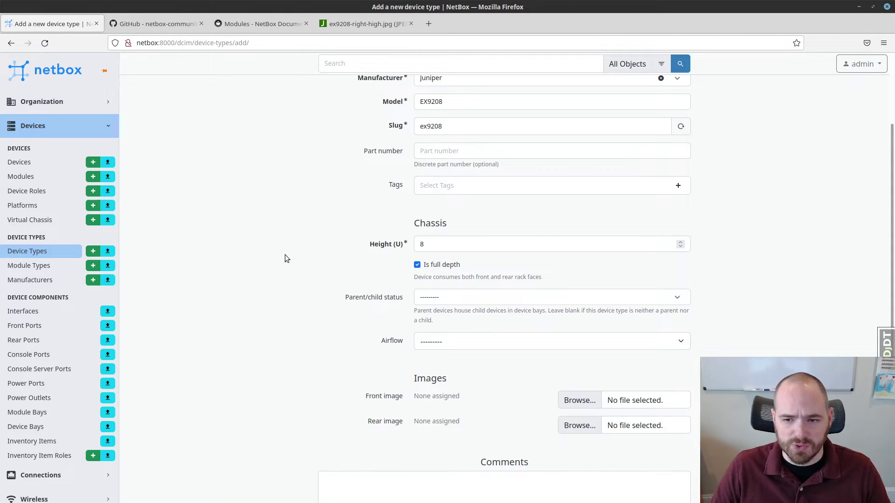
pyautogui.scroll(-3, 302, 233)
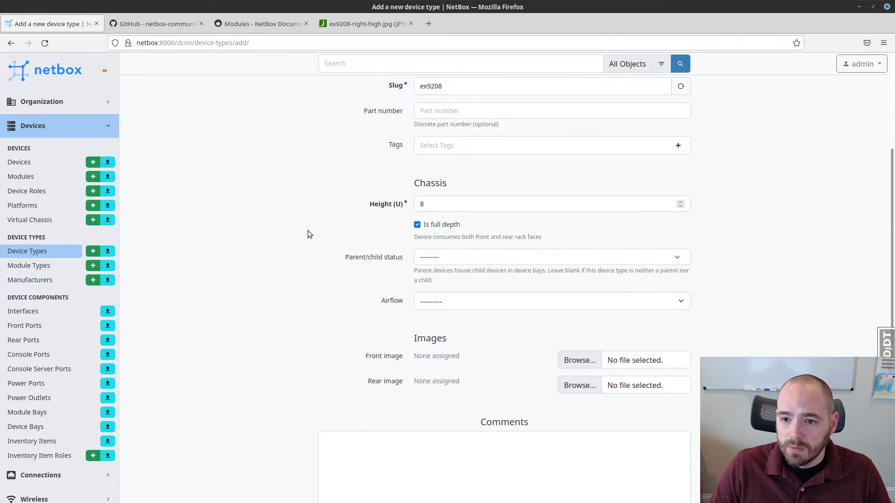
pyautogui.click(672, 457)
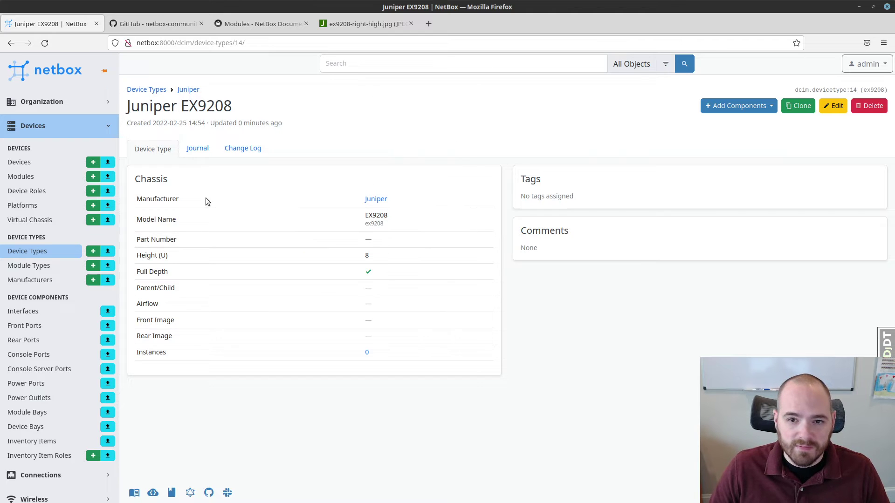
# Start a new module bay template for the EX9208 and check the slot layout in the chassis photo
pyautogui.click(756, 106)
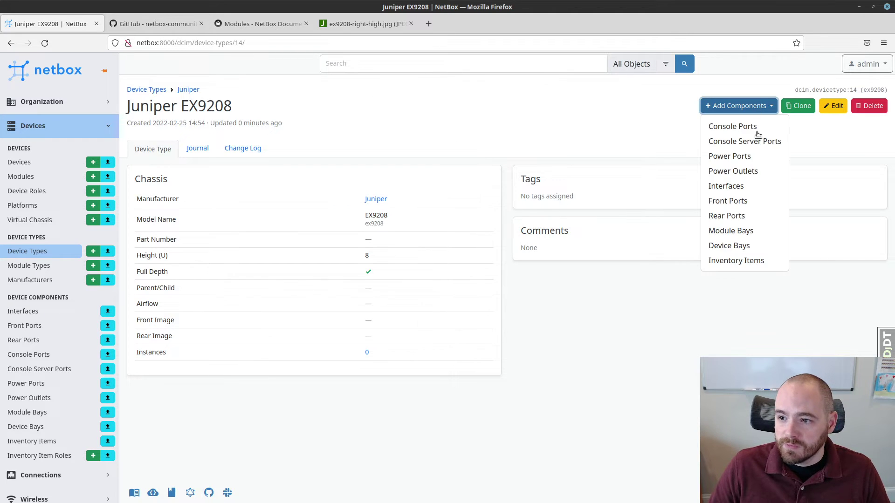
pyautogui.click(754, 233)
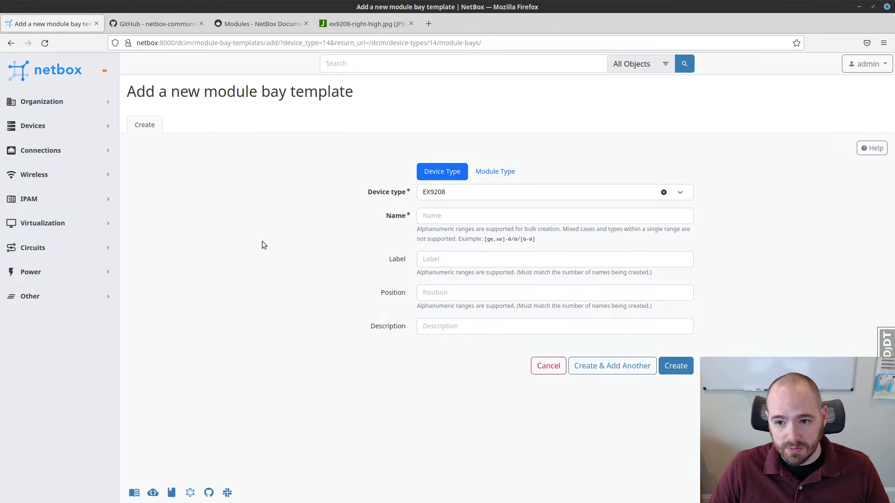
pyautogui.click(367, 23)
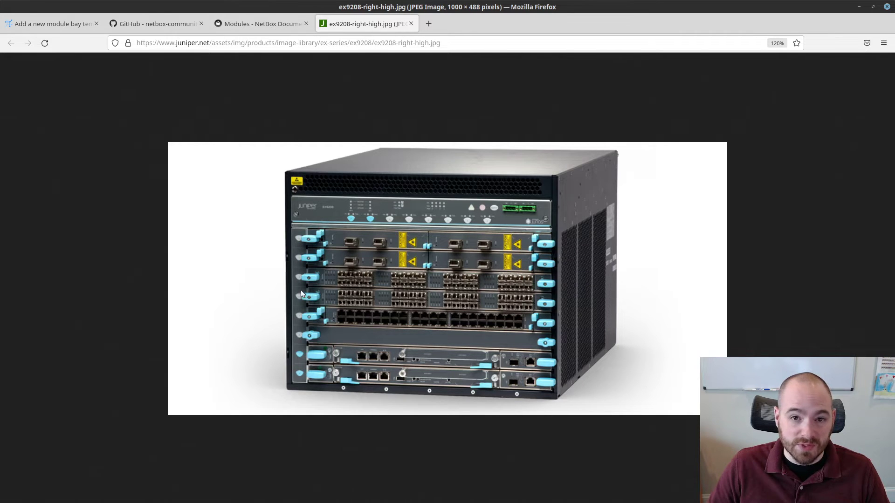
pyautogui.click(56, 22)
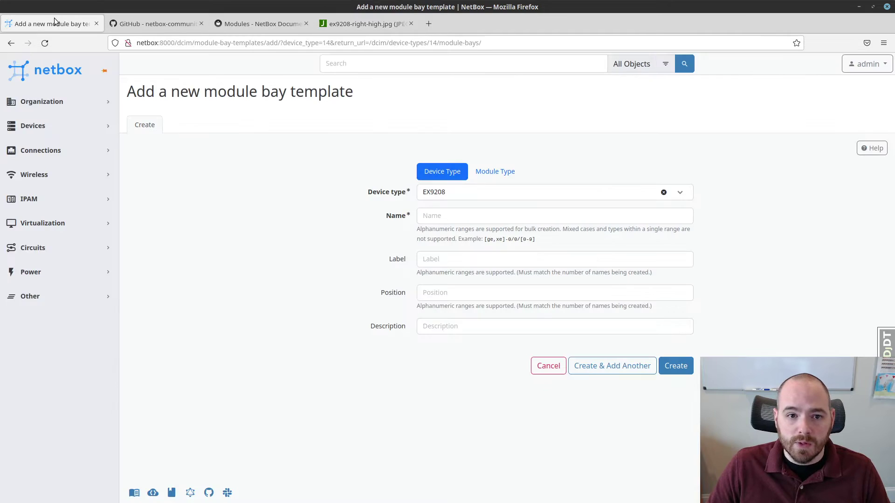
# Name the module bay templates with the range Bay [0-5]
pyautogui.click(459, 215)
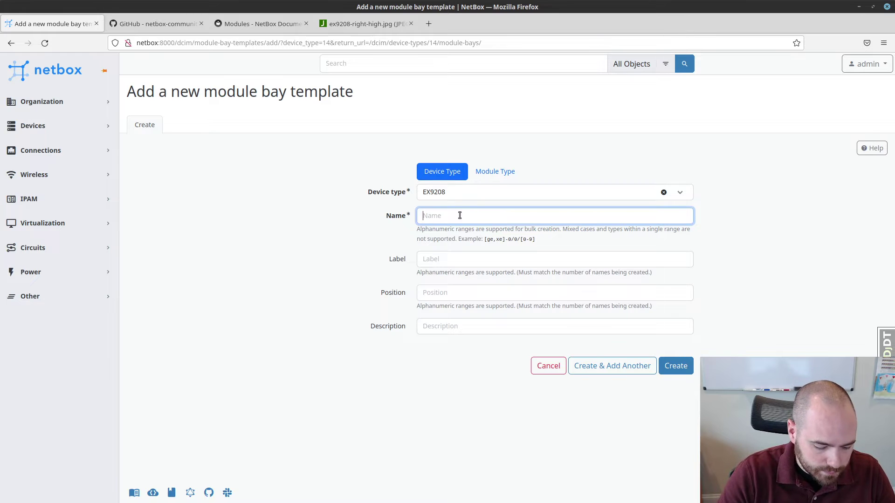
pyautogui.write('Bay 0')
pyautogui.press('BackSpace')
pyautogui.write('[')
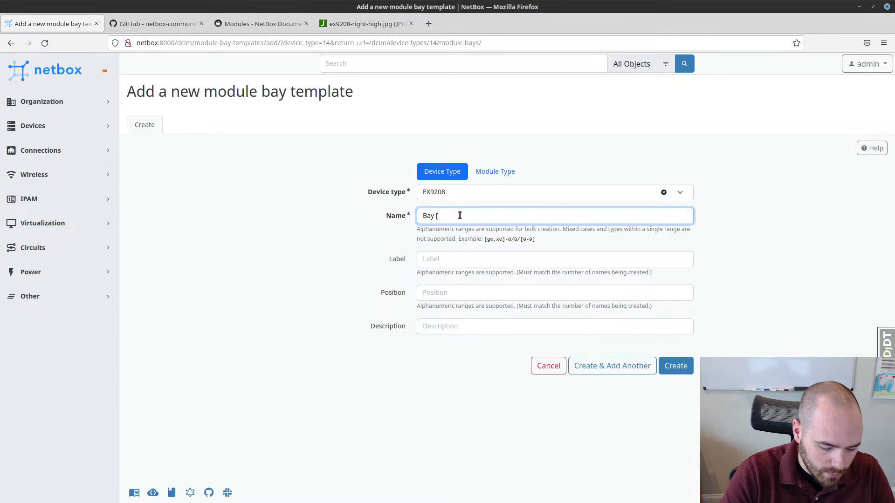
pyautogui.write('0-5]')
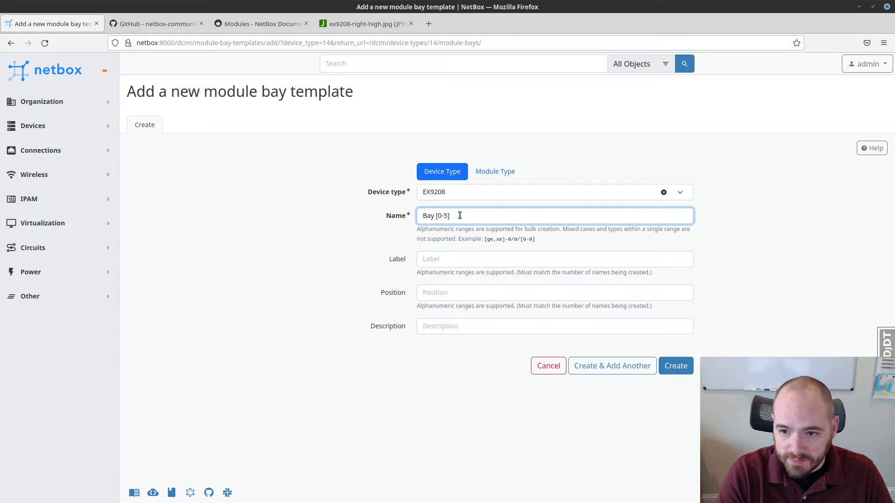
# Set the bay position range to [0-5], leave the label empty, and create the module bays
pyautogui.click(452, 297)
pyautogui.write('[0-')
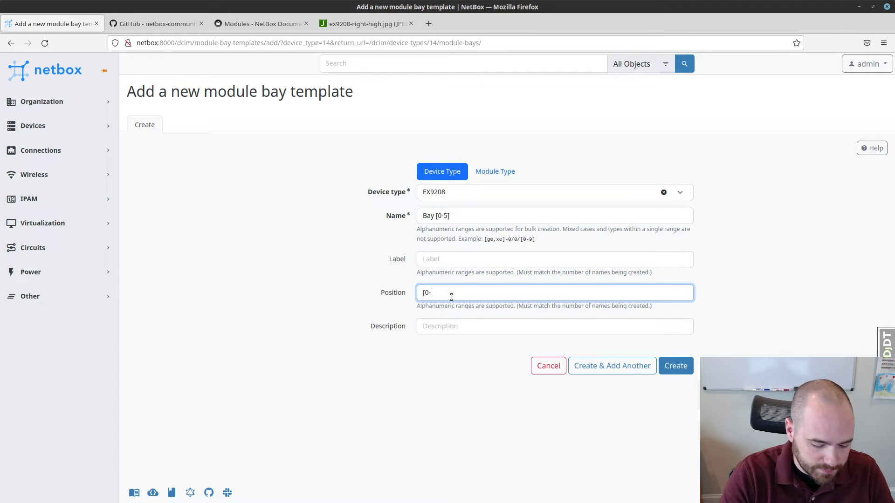
pyautogui.write('5]')
pyautogui.click(334, 278)
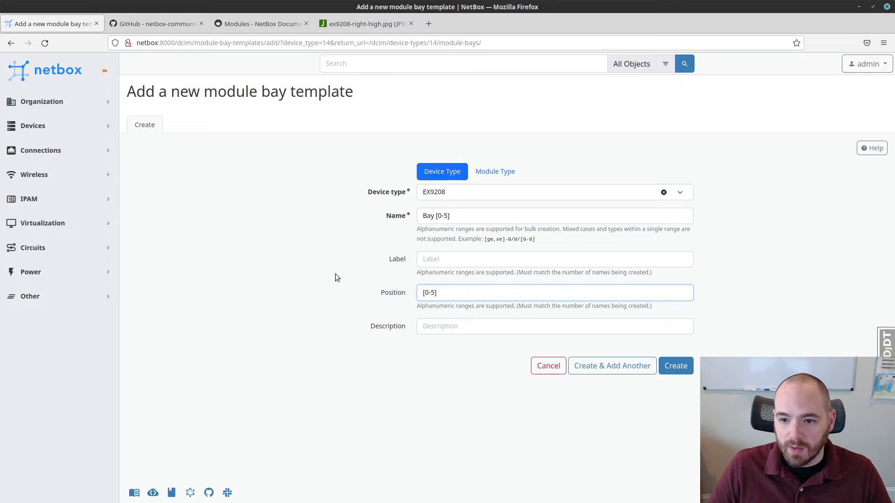
pyautogui.click(495, 273)
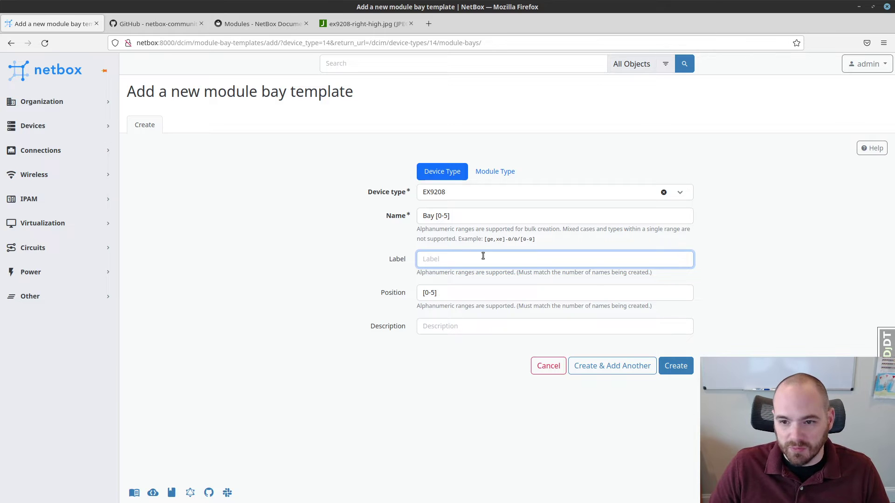
pyautogui.click(671, 365)
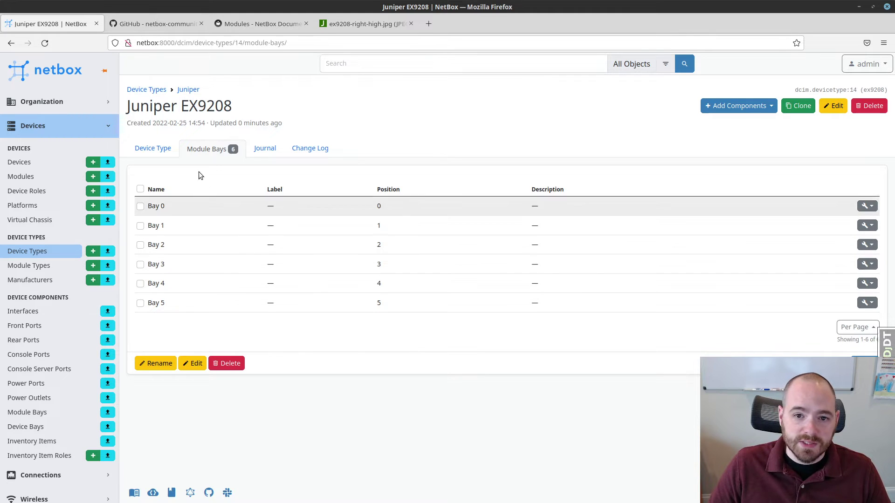
# Start a new device named Switch1 with the device role Access Switch
pyautogui.click(94, 163)
pyautogui.click(452, 195)
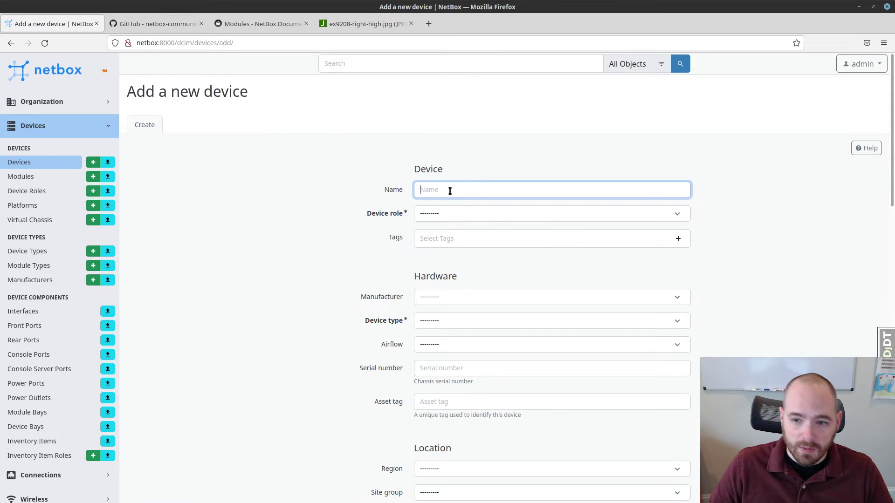
pyautogui.write('Switch1')
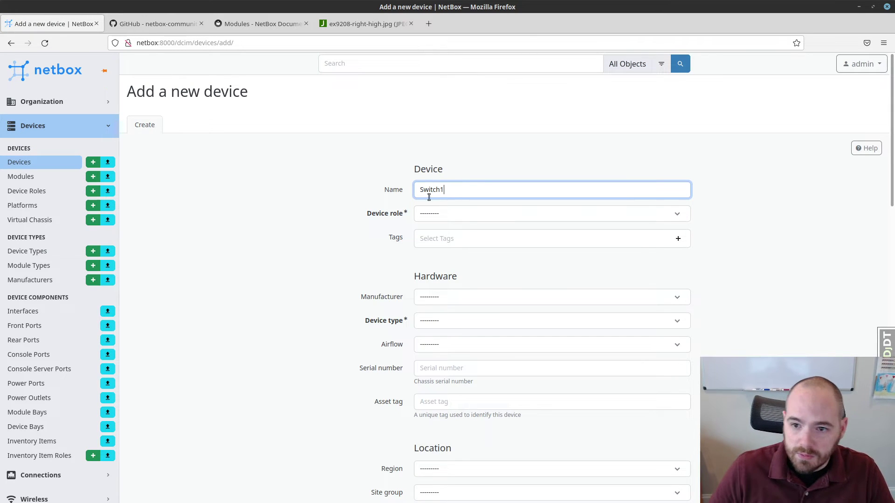
pyautogui.click(445, 214)
pyautogui.click(440, 252)
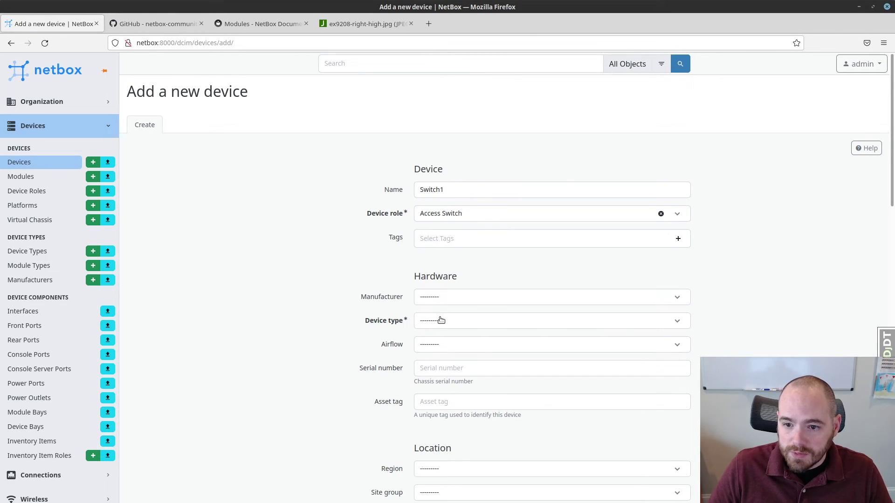
# Assign the EX9208 device type to the new device
pyautogui.click(441, 320)
pyautogui.write('ex9')
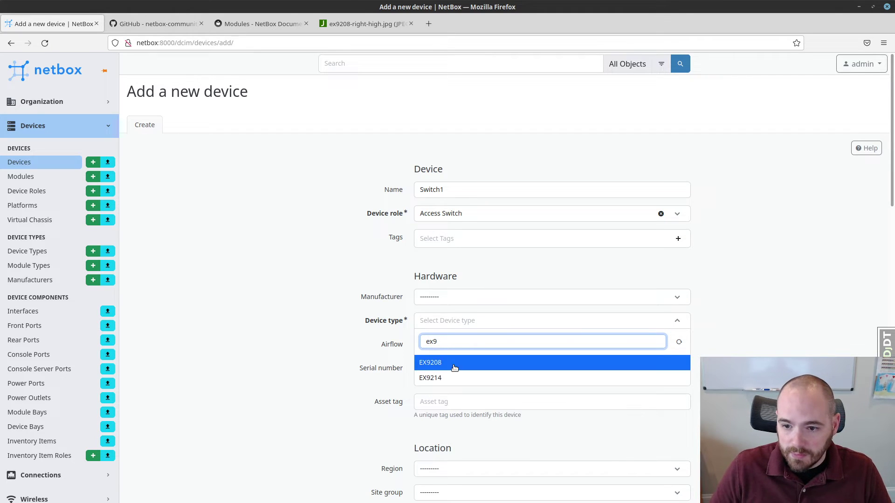
pyautogui.click(454, 368)
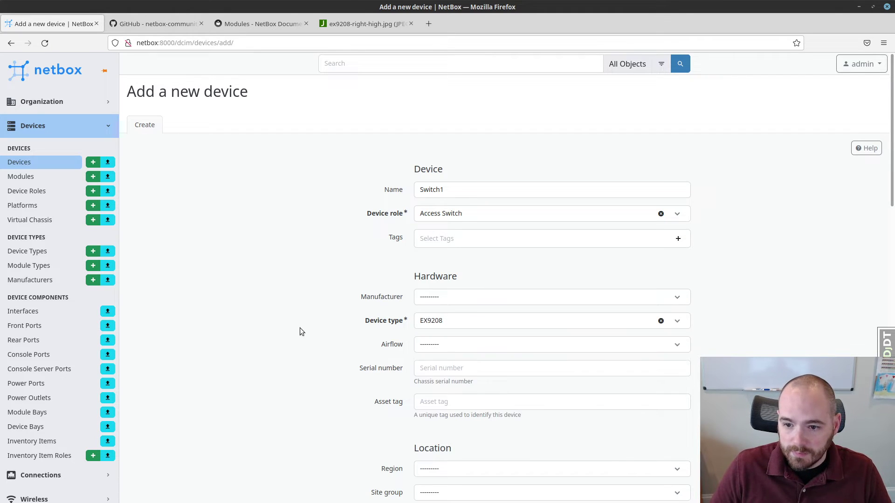
# Set the device's site to DM-Akron and create the device
pyautogui.scroll(-15, 392, 365)
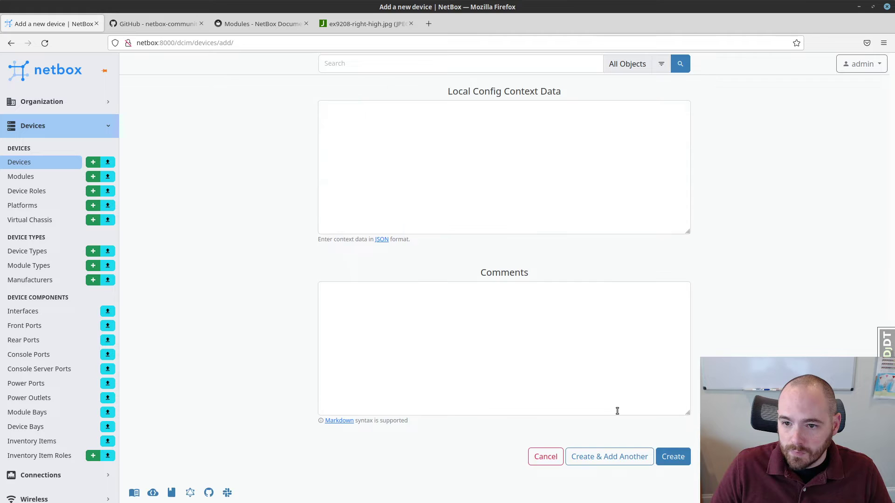
pyautogui.scroll(10, 455, 386)
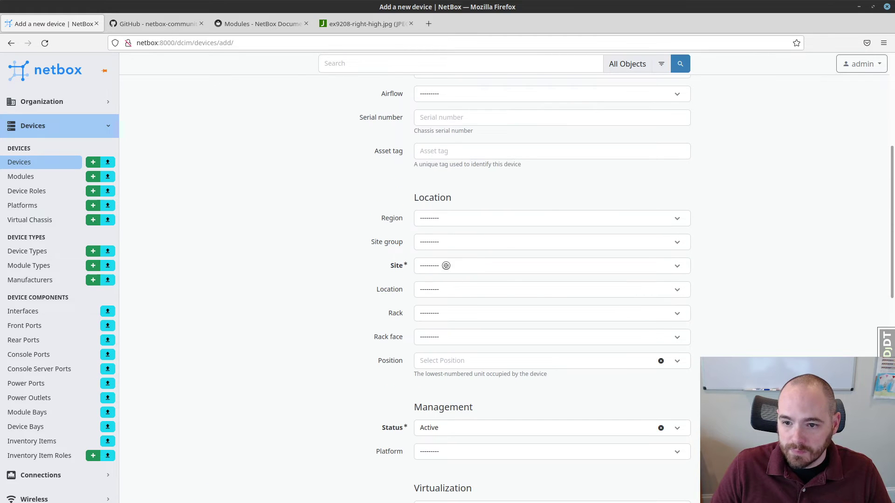
pyautogui.click(444, 265)
pyautogui.click(451, 322)
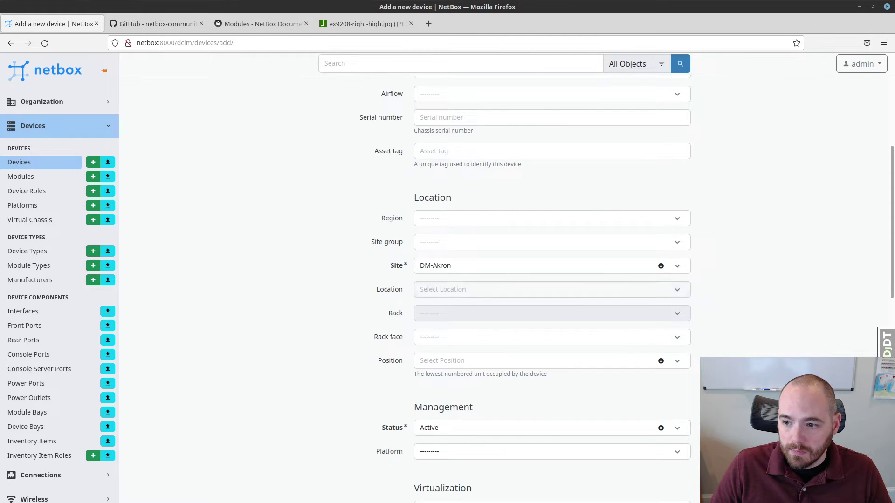
pyautogui.scroll(-10, 452, 322)
pyautogui.click(664, 452)
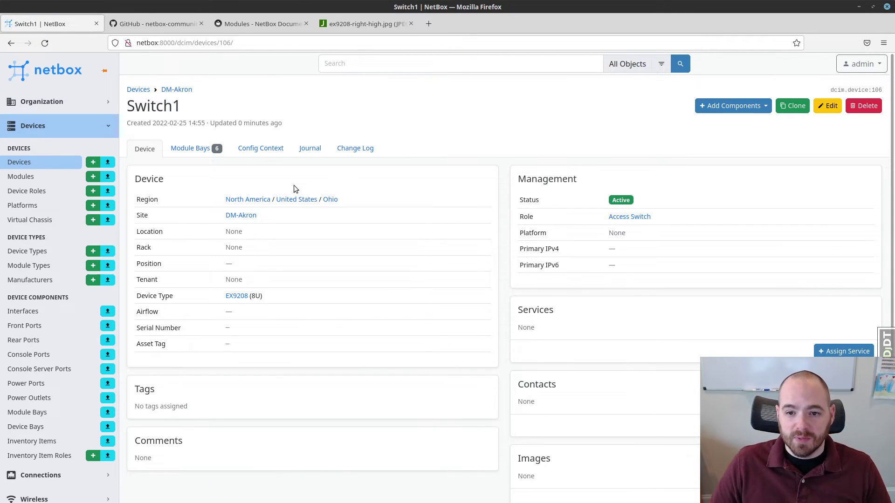
# Add the Position column to Switch1's module bays table and save the table configuration
pyautogui.click(183, 150)
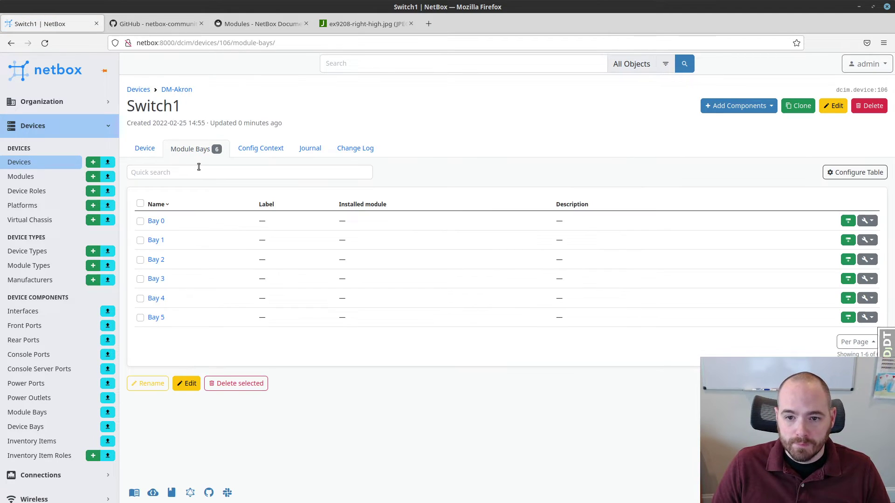
pyautogui.click(826, 175)
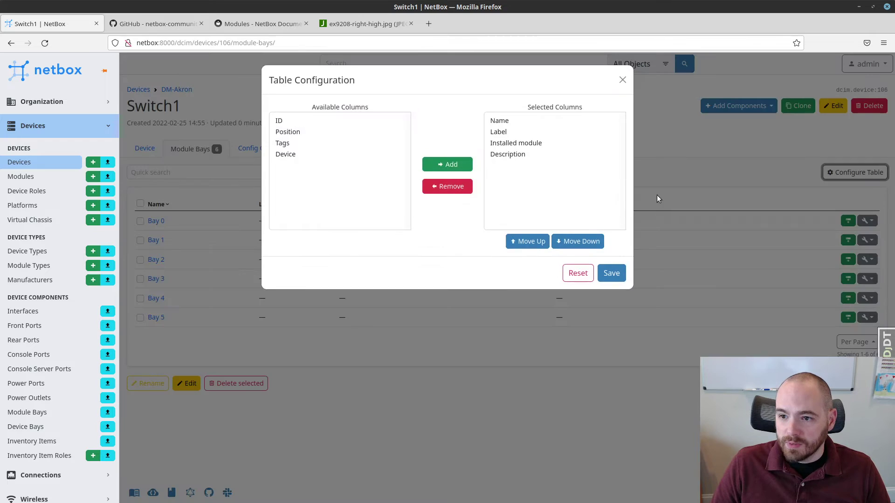
pyautogui.click(328, 132)
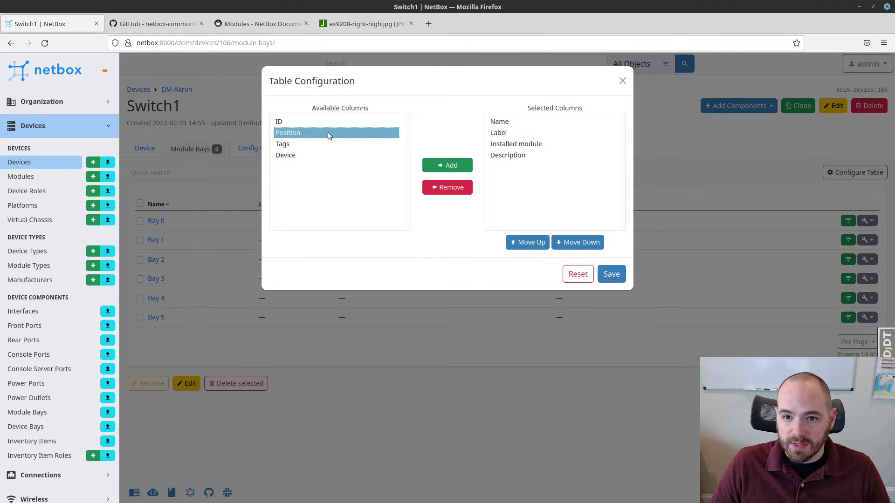
pyautogui.click(445, 165)
pyautogui.click(613, 278)
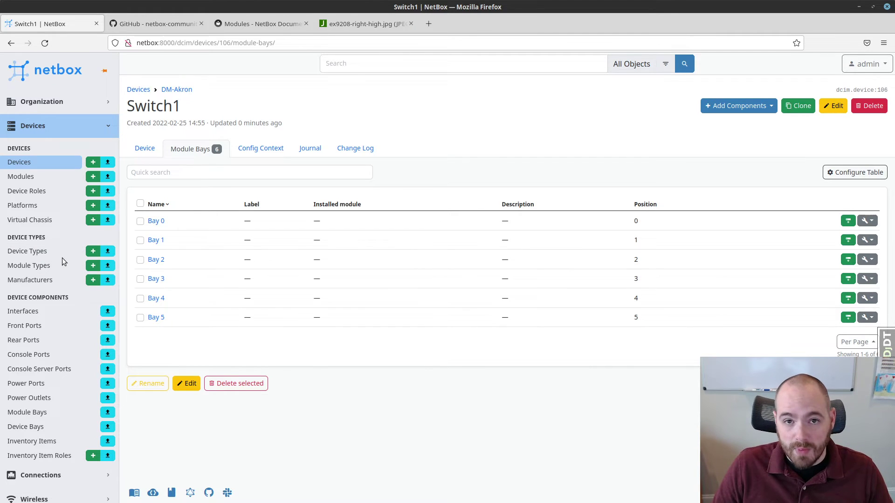
# Start adding a module type, then look through the device-types folder of the netbox-community devicetype-library on GitHub
pyautogui.click(92, 266)
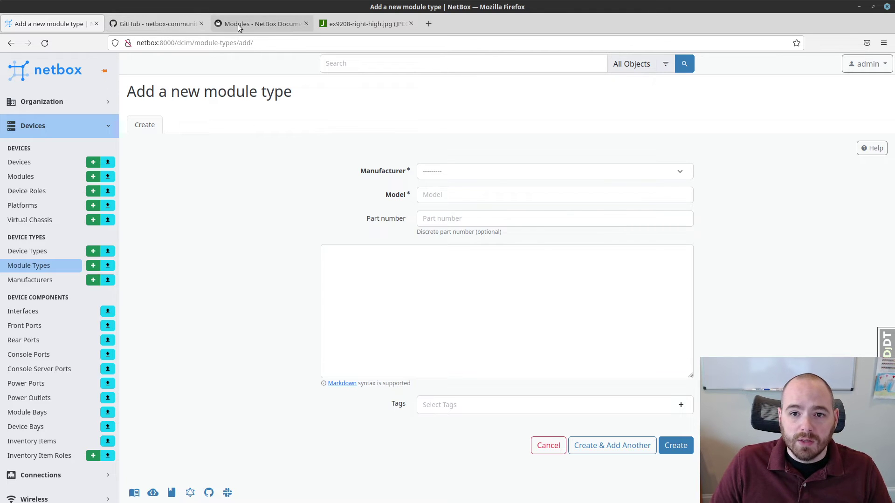
pyautogui.click(172, 19)
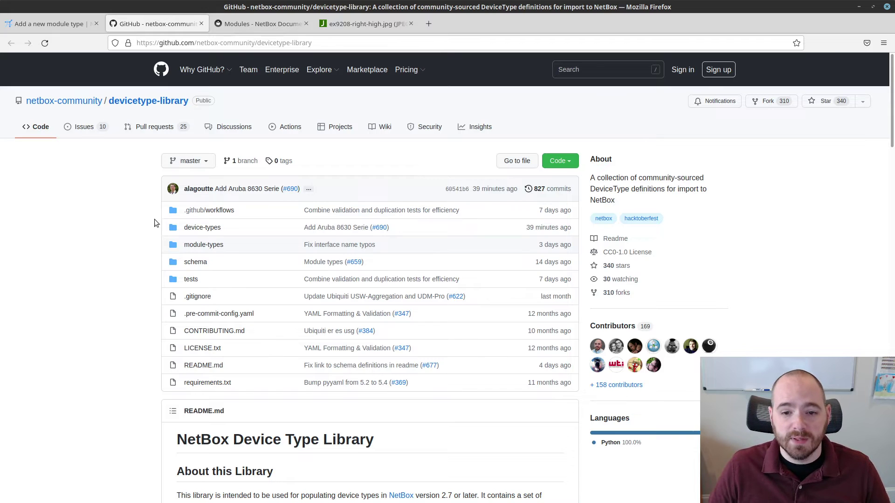
pyautogui.middleClick(207, 228)
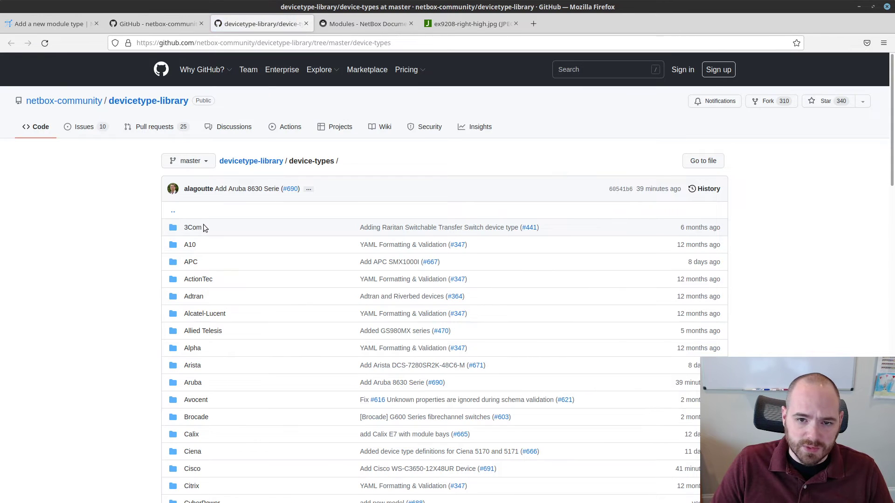
pyautogui.scroll(-5, 237, 243)
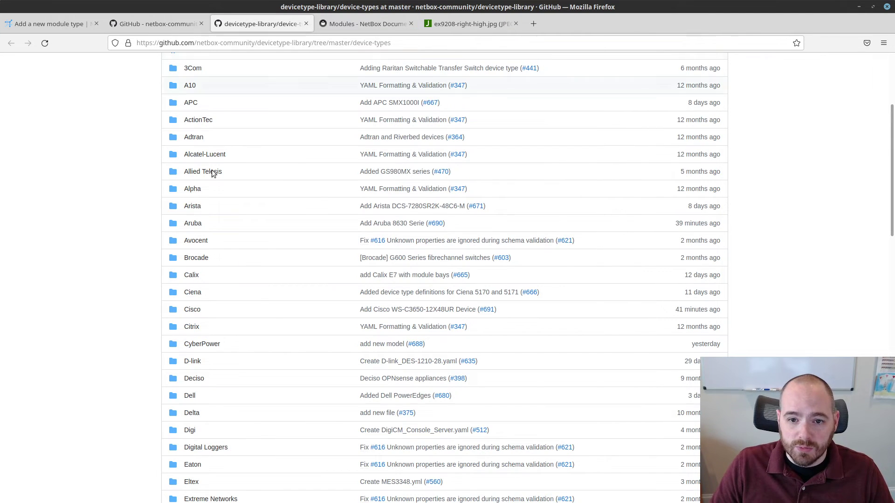
pyautogui.click(307, 24)
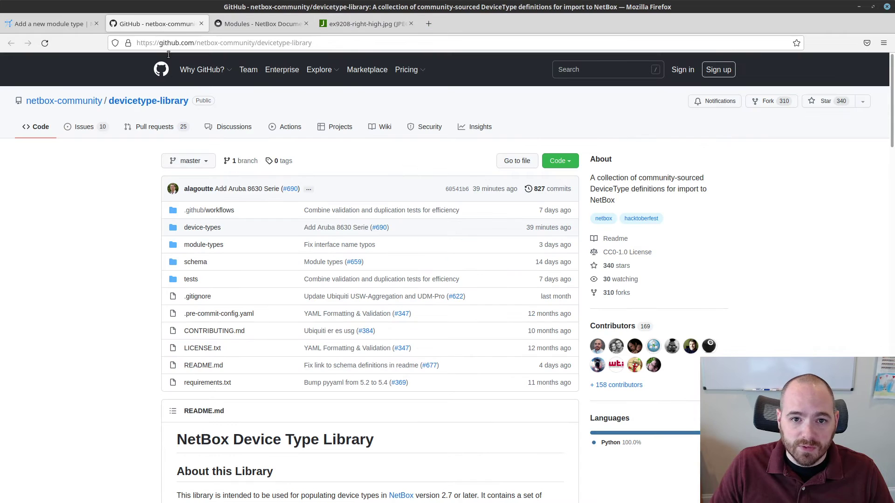
# Open EX9200-32XS.yaml from the library's Juniper module types and review its interface definitions
pyautogui.click(206, 244)
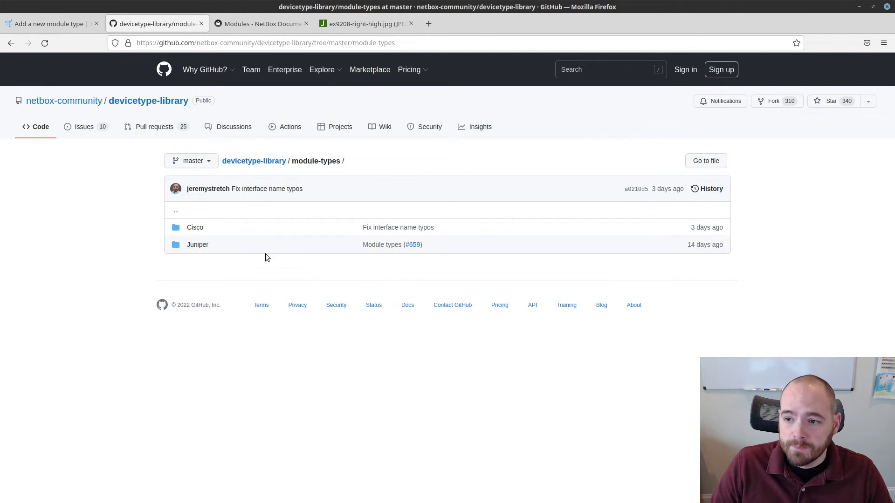
pyautogui.click(204, 244)
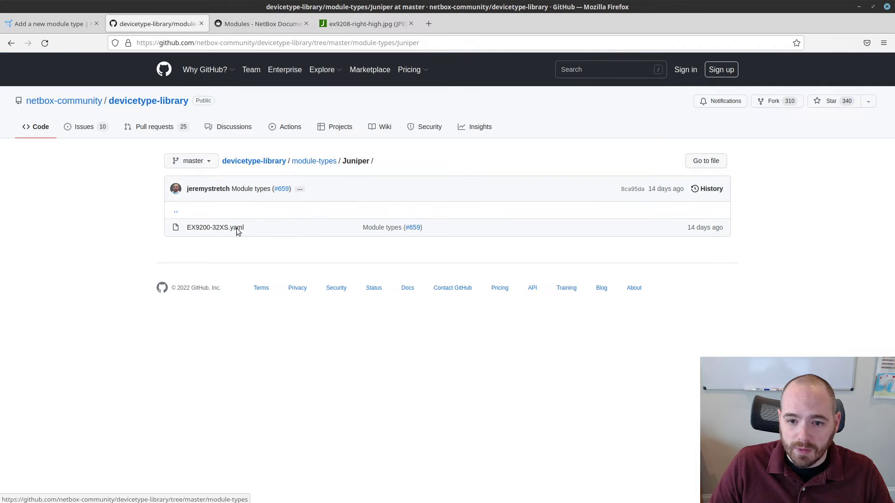
pyautogui.click(217, 231)
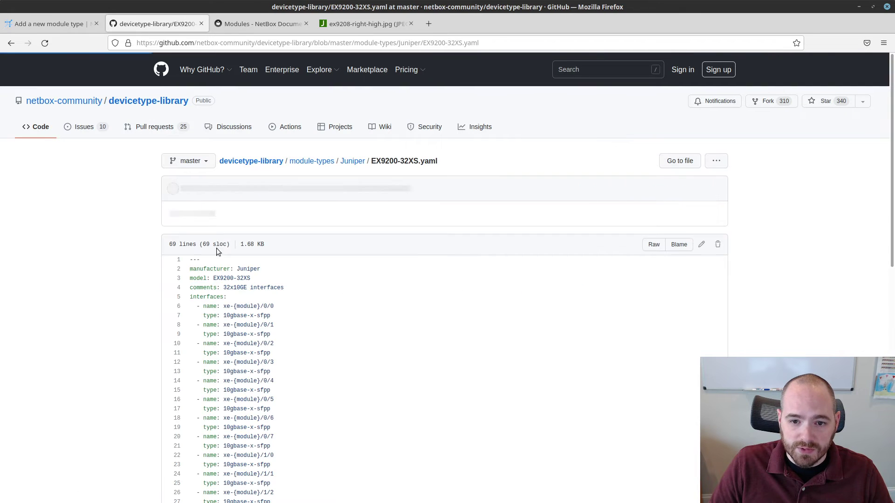
pyautogui.scroll(-3, 117, 284)
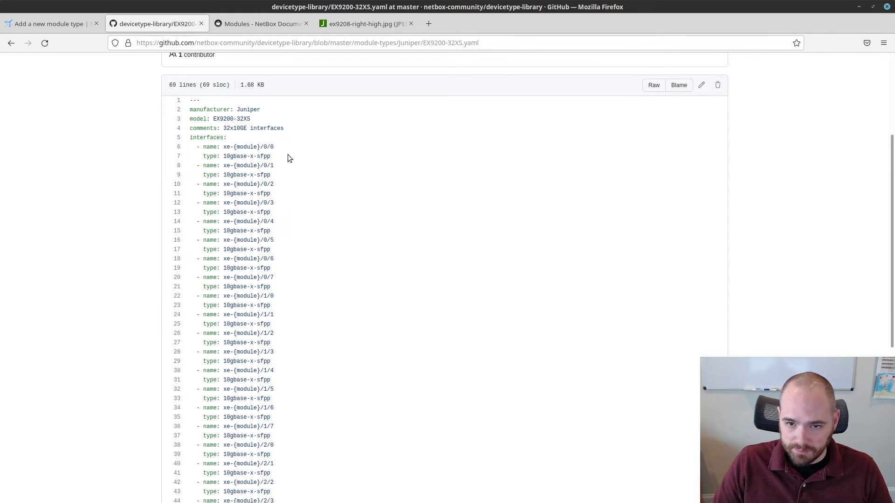
pyautogui.scroll(-6, 331, 174)
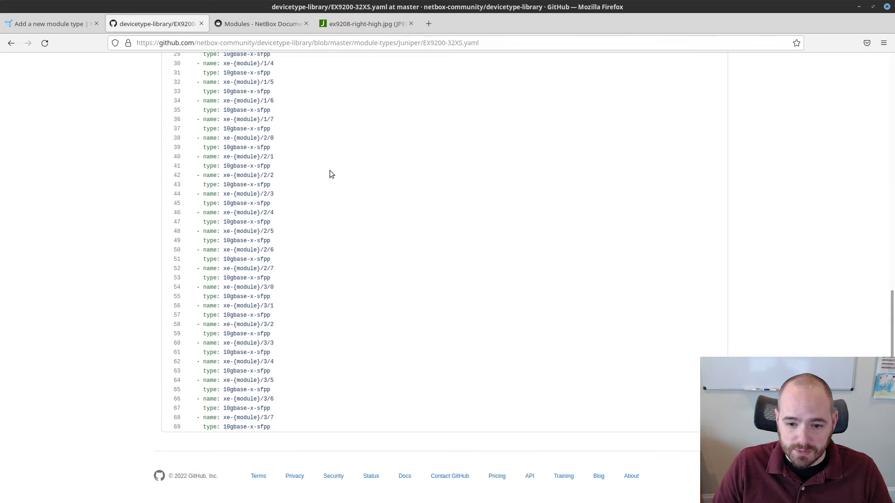
pyautogui.scroll(7, 329, 174)
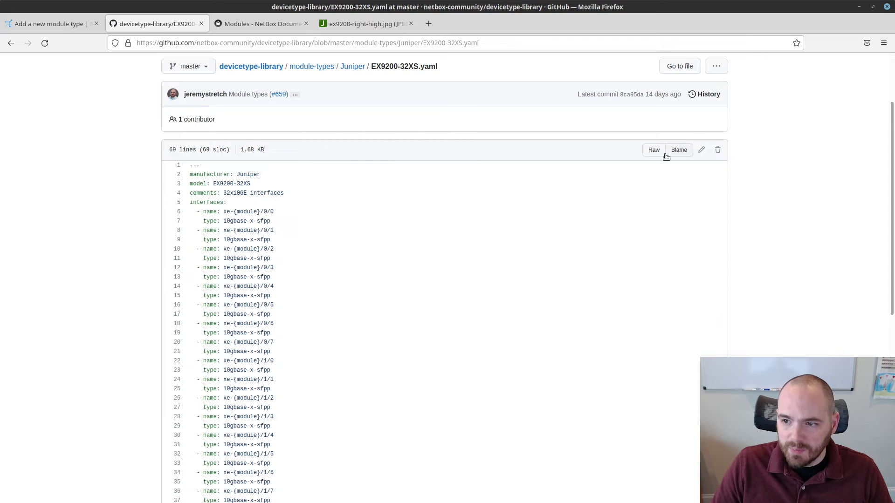
# Copy the raw EX9200-32XS YAML definition and import it into NetBox as a module type
pyautogui.click(661, 153)
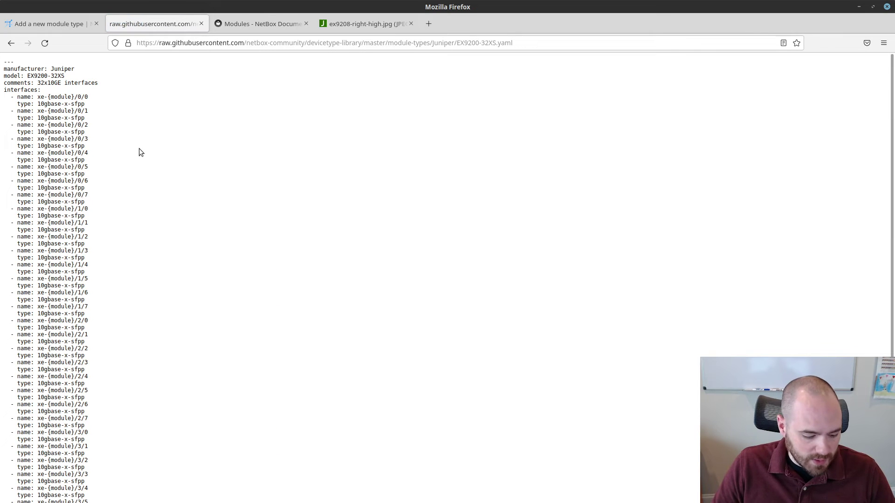
pyautogui.hotkey('ctrl', 'a')
pyautogui.click(49, 23)
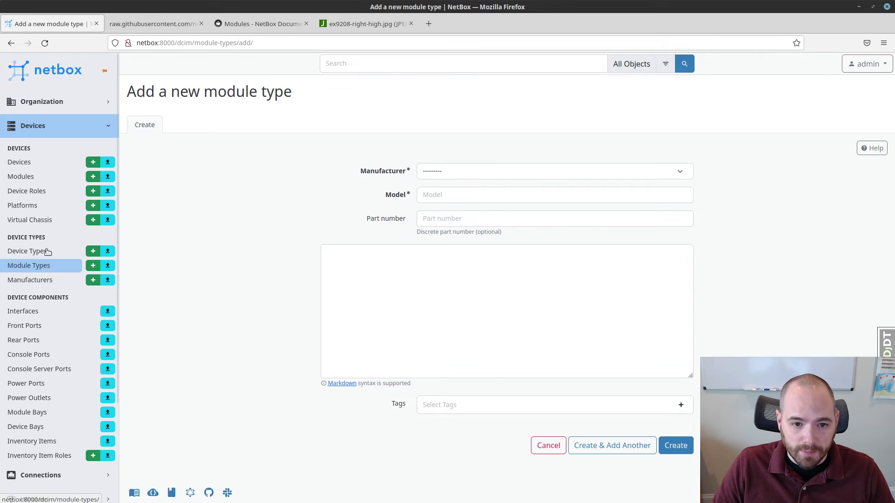
pyautogui.click(108, 266)
pyautogui.hotkey('ctrl', 'v')
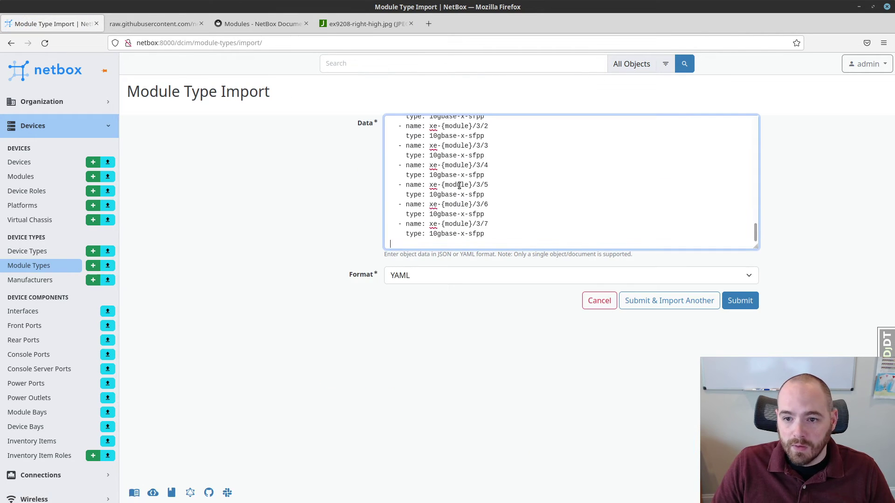
pyautogui.click(741, 300)
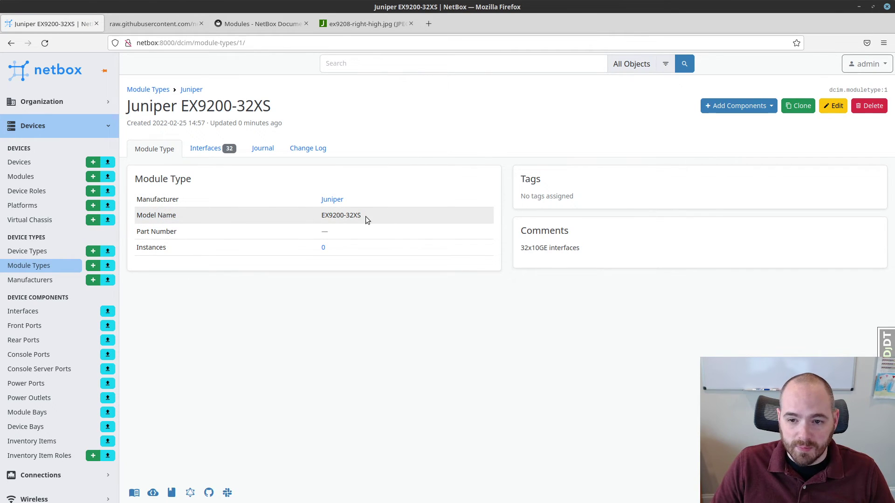
# Examine the imported module type's model name and interface templates, including the {module} placeholder in the interface names
pyautogui.moveTo(362, 215); pyautogui.dragTo(321, 215)
pyautogui.click(234, 216)
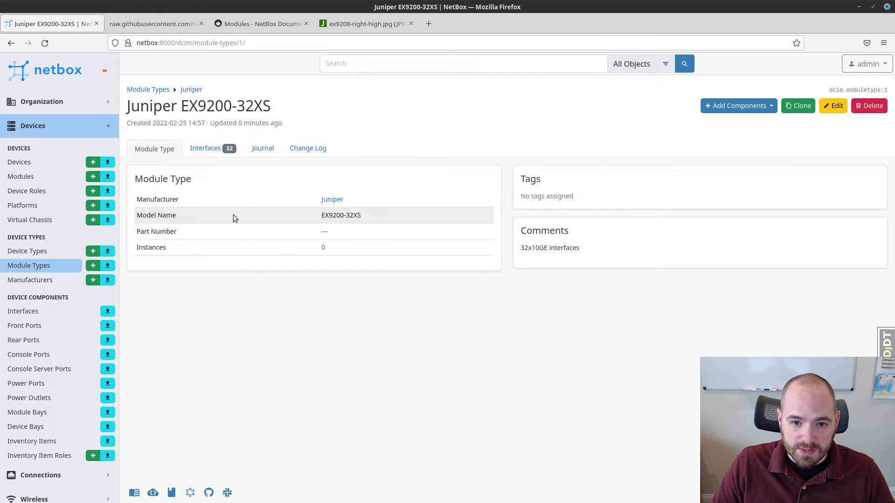
pyautogui.click(206, 149)
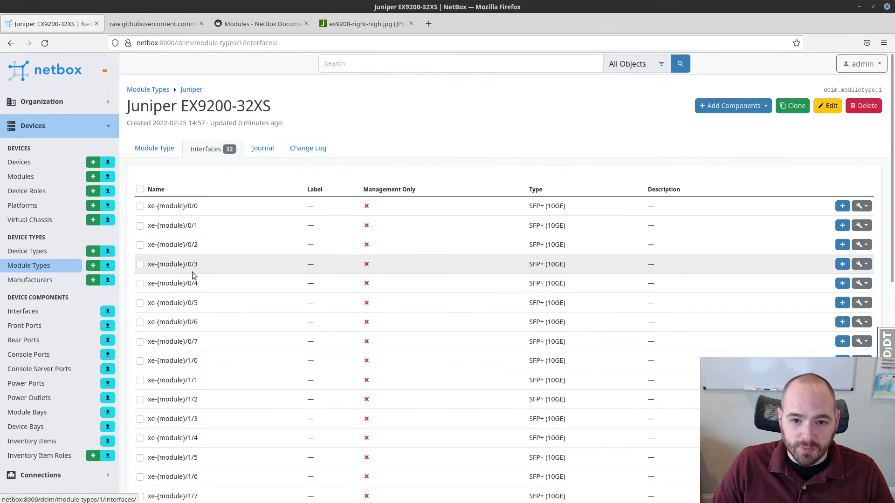
pyautogui.scroll(-5, 192, 272)
pyautogui.scroll(4, 213, 202)
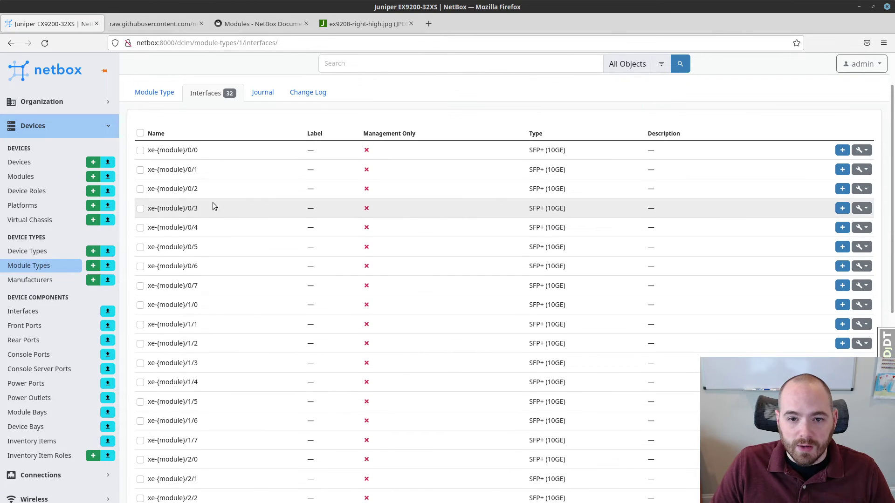
pyautogui.scroll(2, 201, 196)
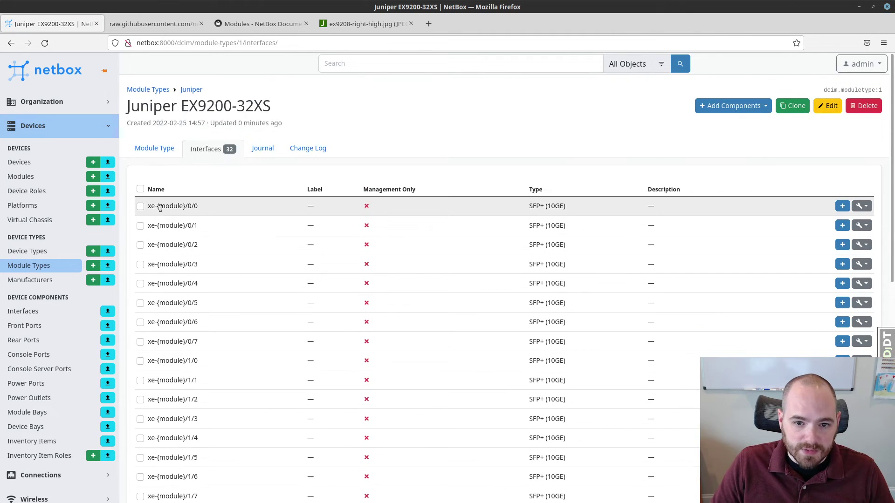
pyautogui.moveTo(158, 208); pyautogui.dragTo(186, 206)
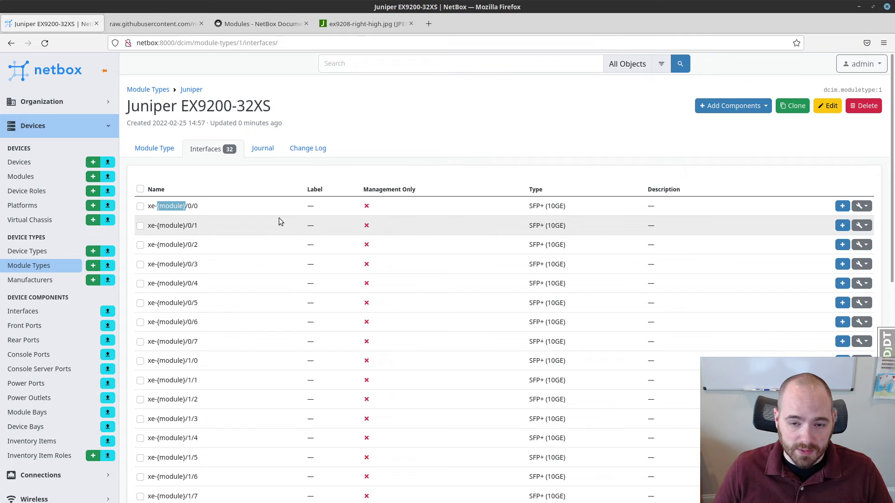
pyautogui.click(267, 182)
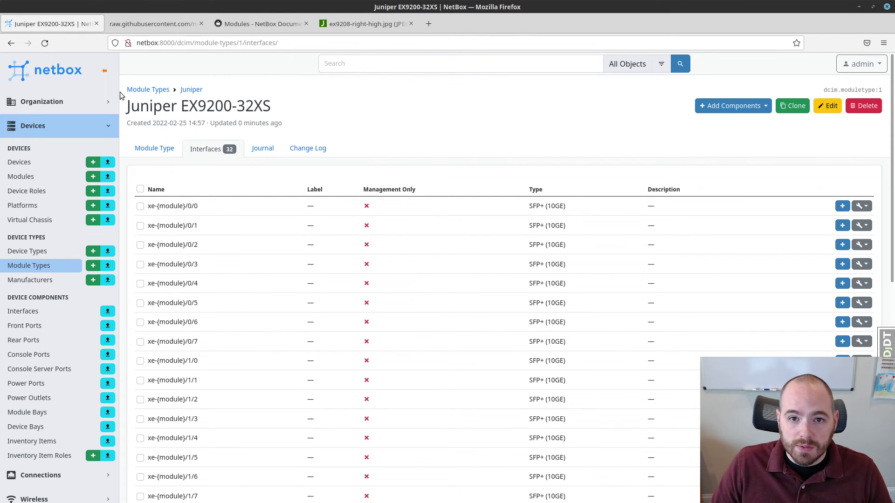
# Search the devices for switch1 and open the module bays of Switch1
pyautogui.click(30, 163)
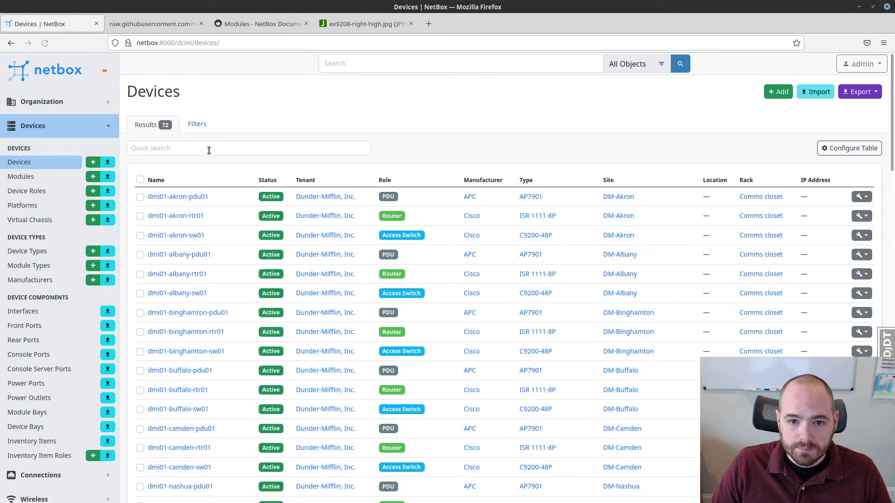
pyautogui.click(208, 148)
pyautogui.write('switc')
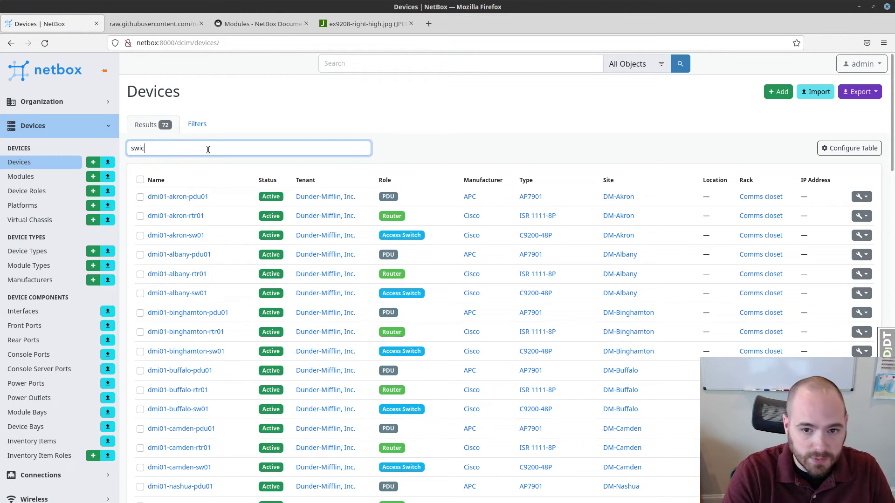
pyautogui.press('BackSpace')
pyautogui.write('tch1')
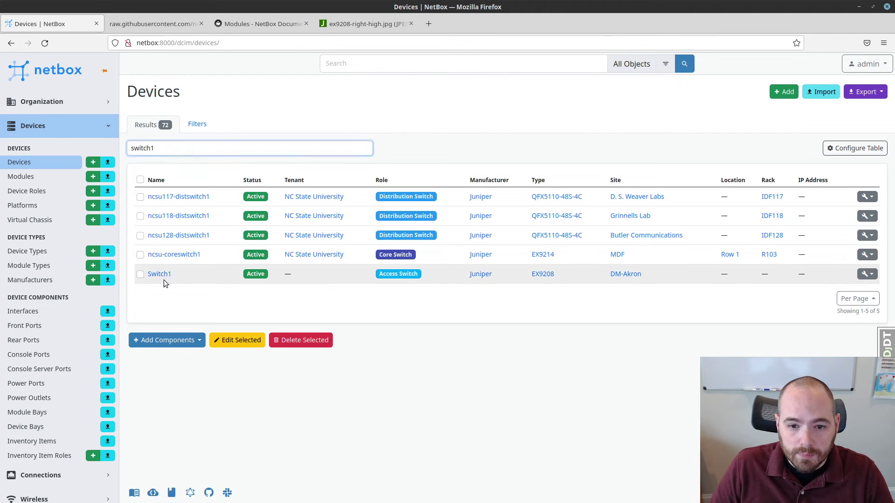
pyautogui.click(167, 275)
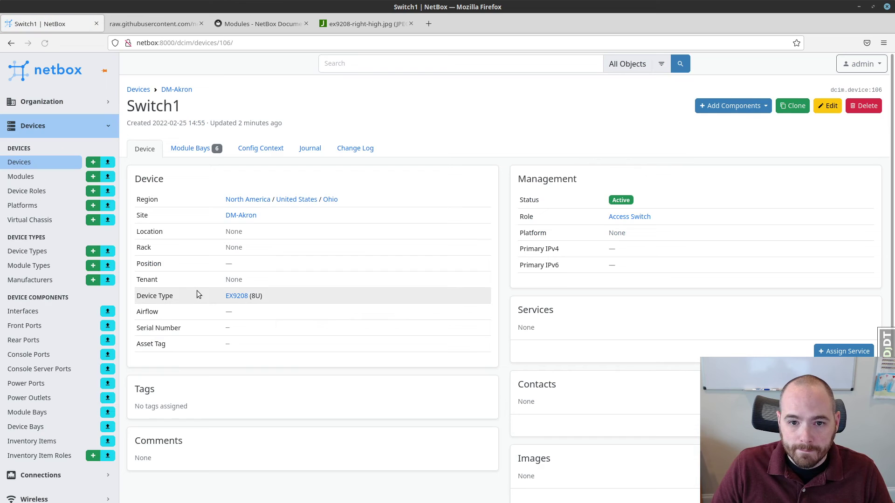
pyautogui.click(197, 154)
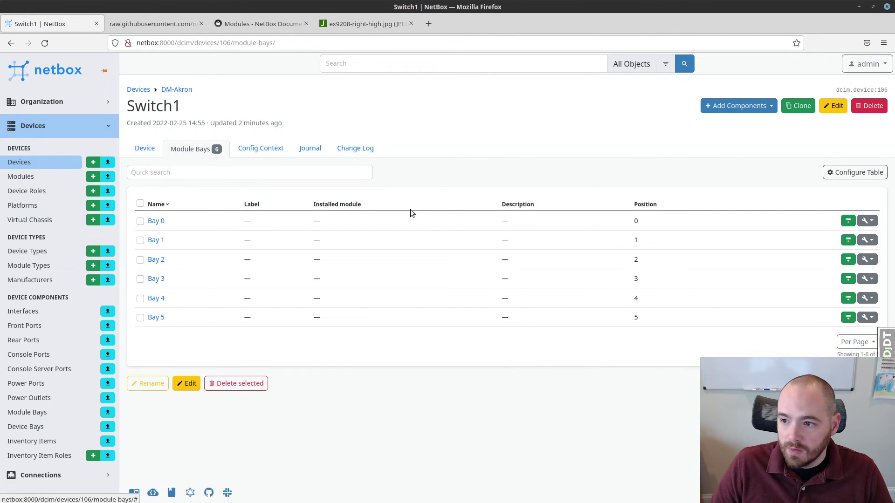
# Start a new module in Switch1's Bay 3 with manufacturer Juniper and module type EX9200-32XS
pyautogui.click(847, 279)
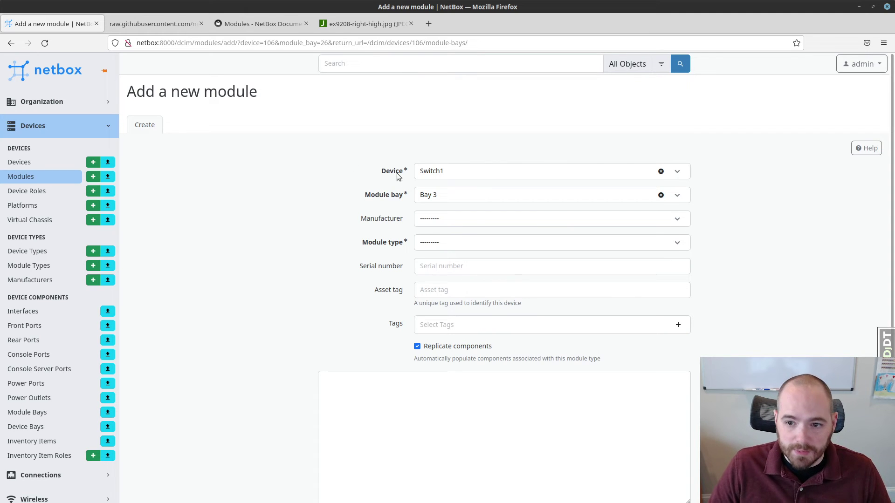
pyautogui.click(459, 223)
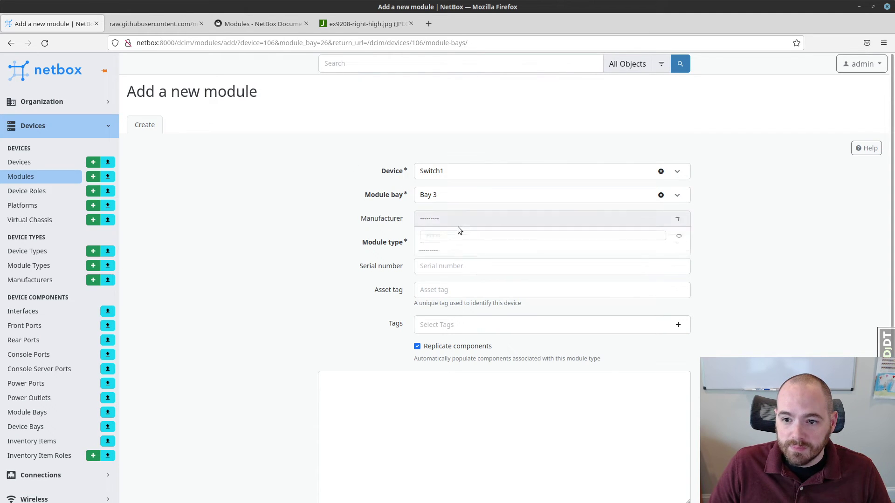
pyautogui.scroll(-2, 461, 285)
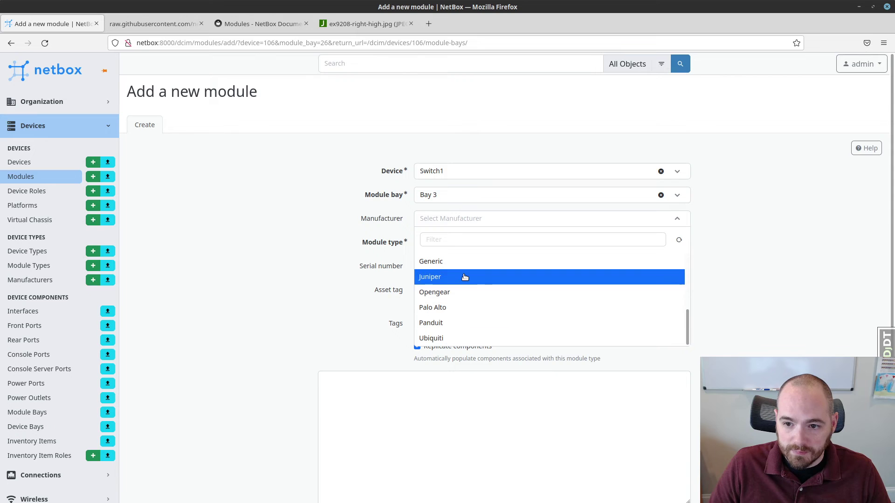
pyautogui.click(463, 278)
pyautogui.click(461, 242)
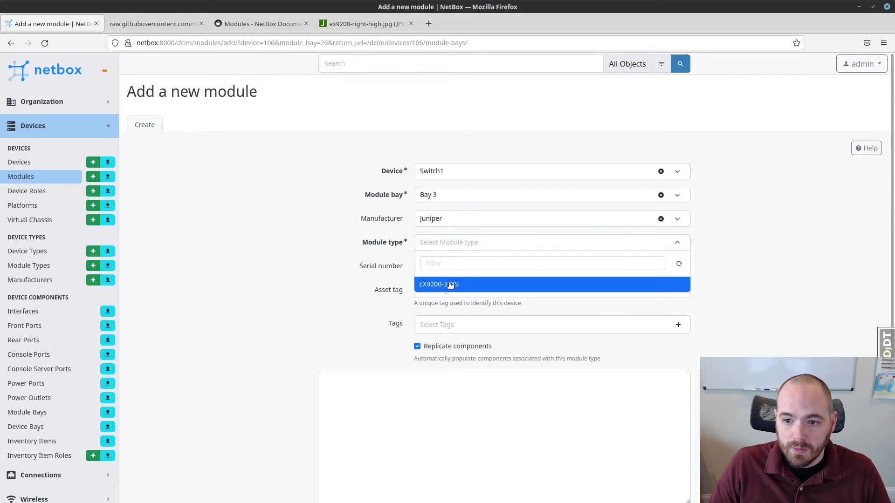
pyautogui.click(450, 284)
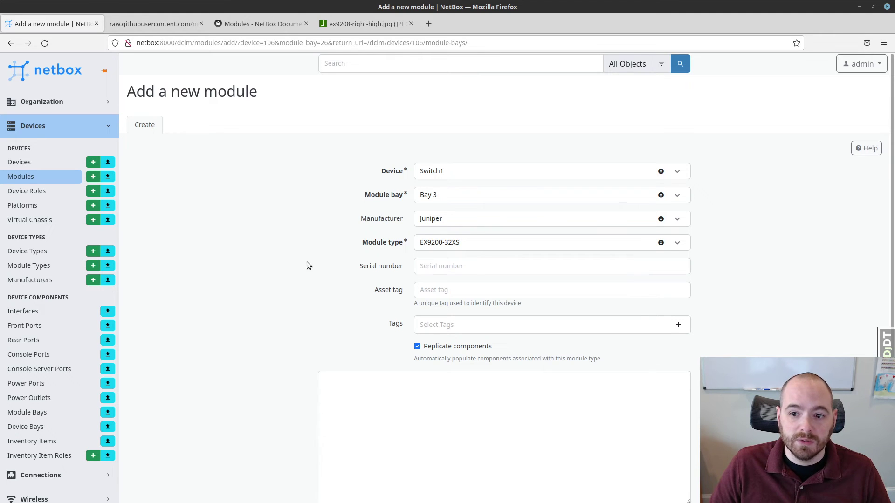
# Create the EX9200-32XS module in Bay 3 of Switch1 with component replication enabled and the serial number and asset tag left blank
pyautogui.scroll(-2, 431, 189)
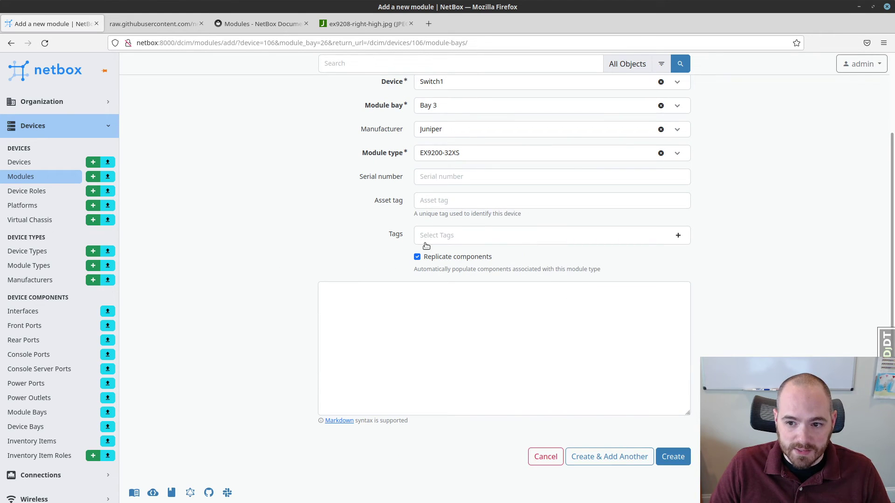
pyautogui.scroll(2, 331, 297)
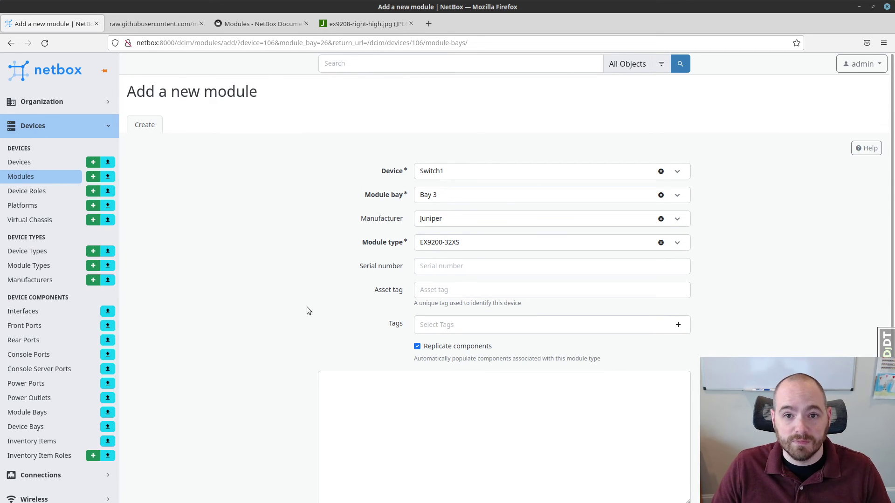
pyautogui.scroll(-3, 308, 314)
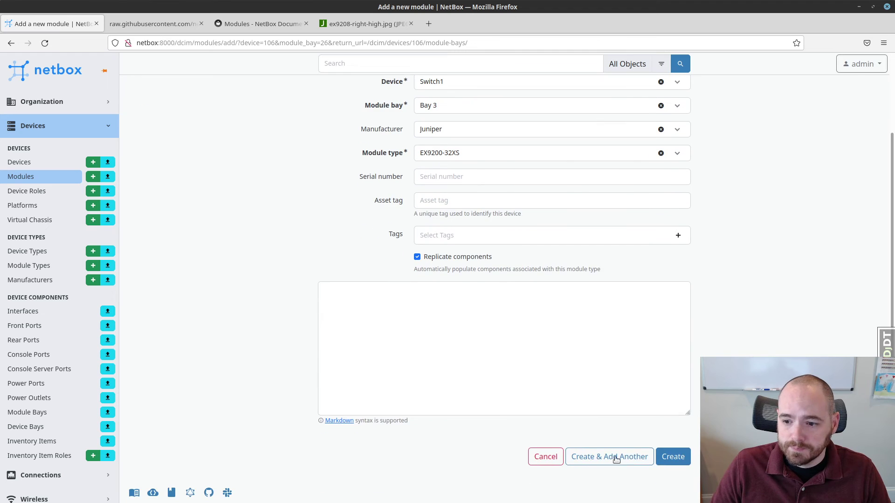
pyautogui.click(673, 457)
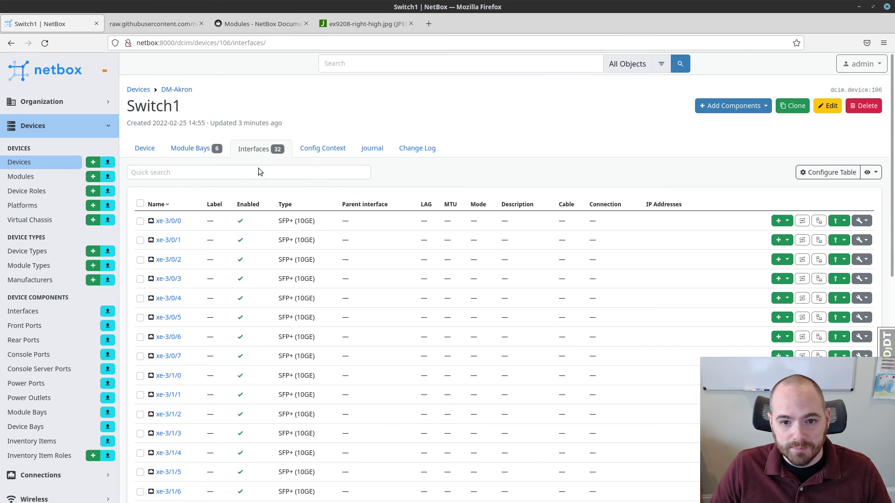
# Compare Switch1's interface names with the xe-{module} naming placeholder in the raw EX9200-32XS YAML definition
pyautogui.scroll(-2, 229, 180)
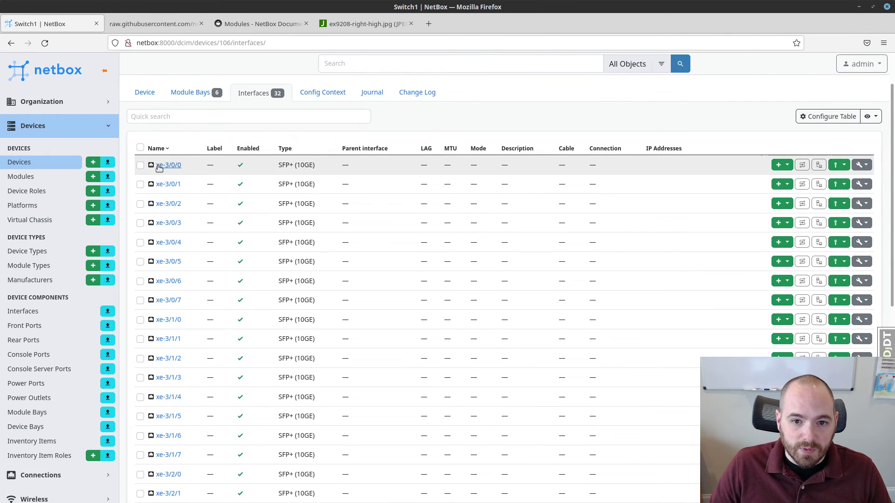
pyautogui.click(153, 24)
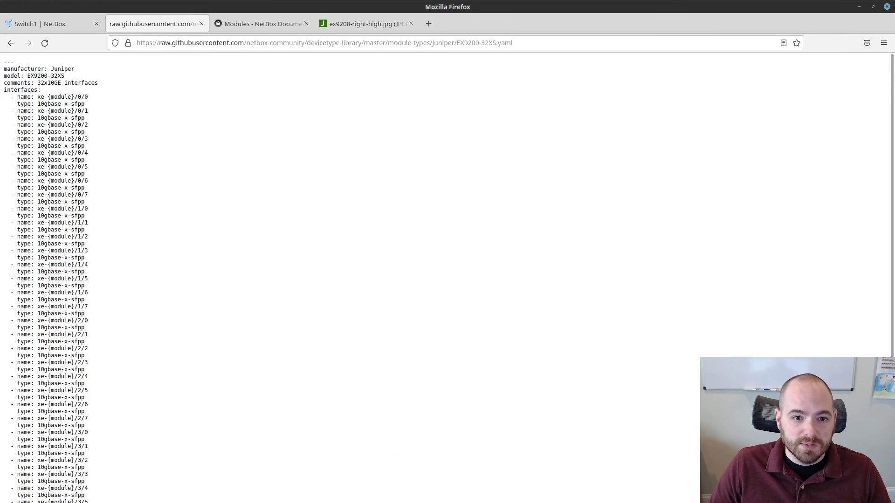
pyautogui.moveTo(37, 96); pyautogui.dragTo(73, 95)
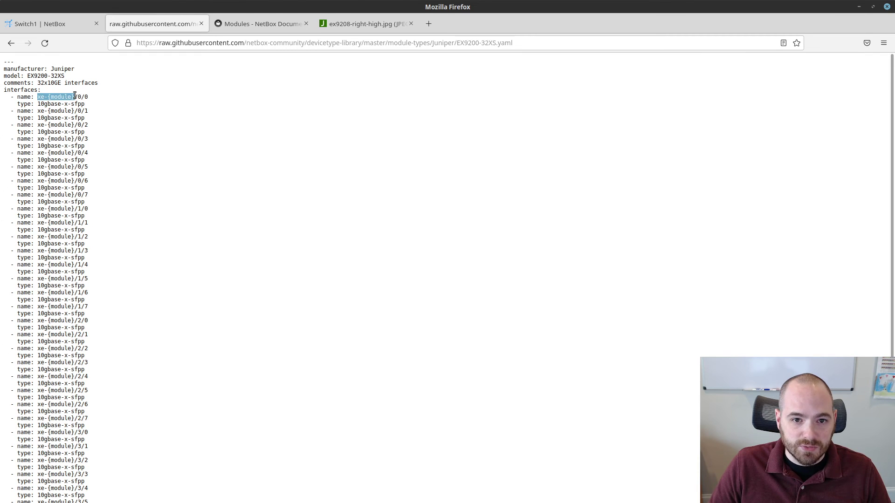
pyautogui.click(73, 24)
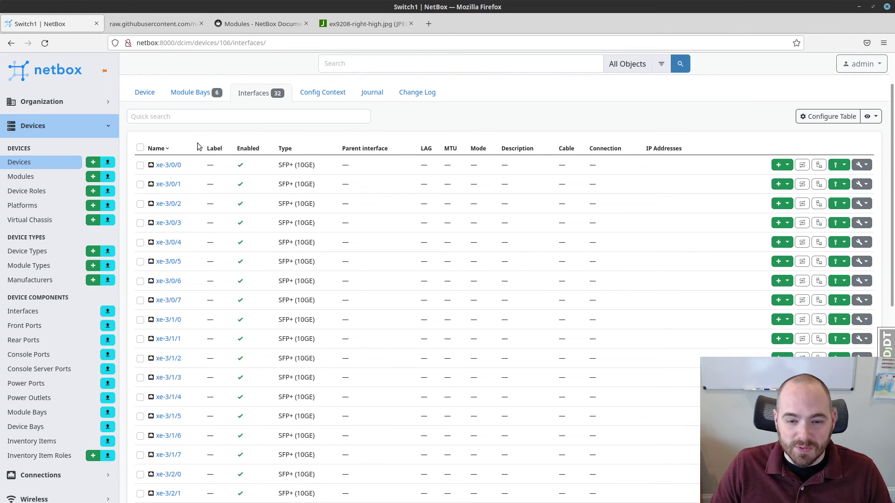
pyautogui.scroll(-1, 197, 150)
pyautogui.scroll(-2, 197, 149)
pyautogui.scroll(5, 200, 148)
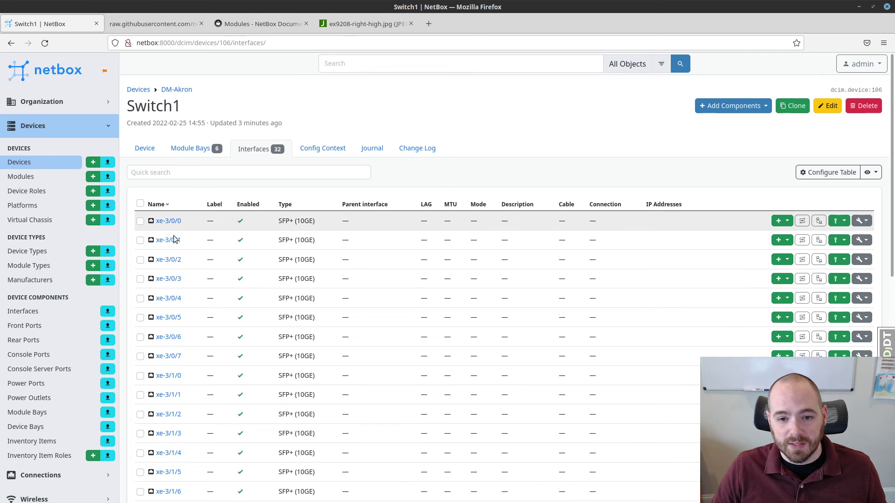
pyautogui.scroll(-5, 172, 231)
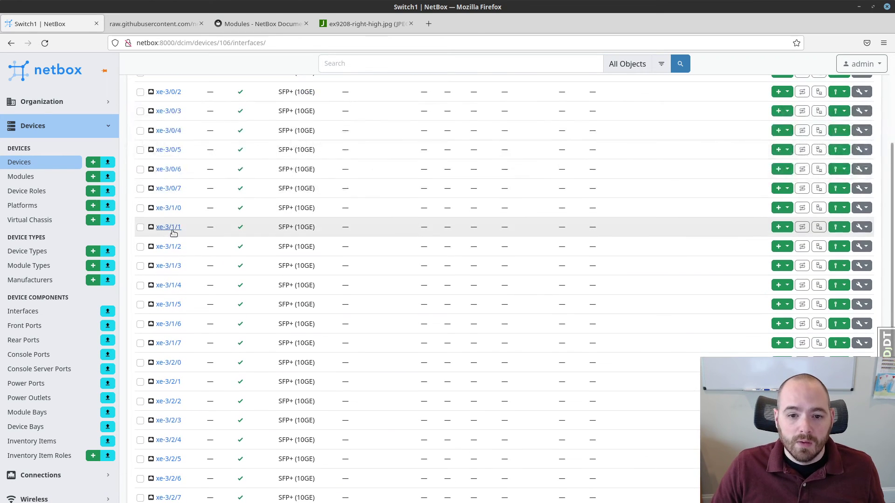
pyautogui.scroll(5, 173, 233)
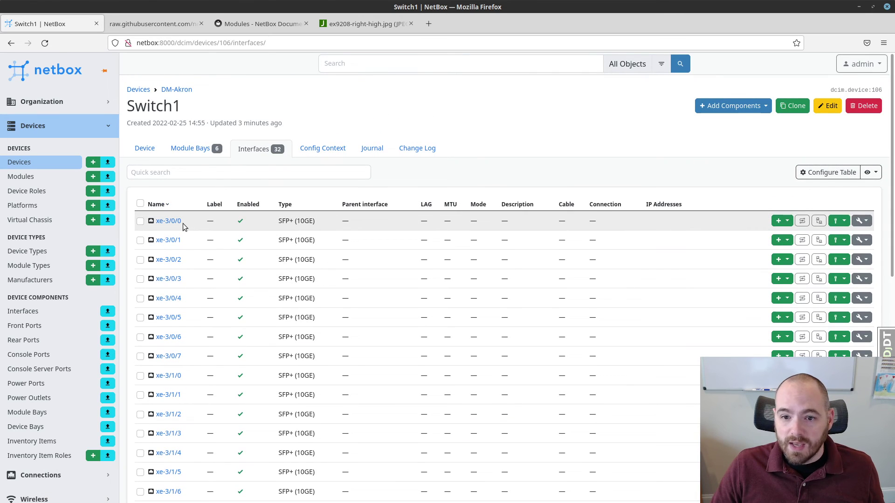
# Configure the interface table to include Module bay and exclude the Description, Cable, Connection and IP Addresses columns
pyautogui.click(820, 172)
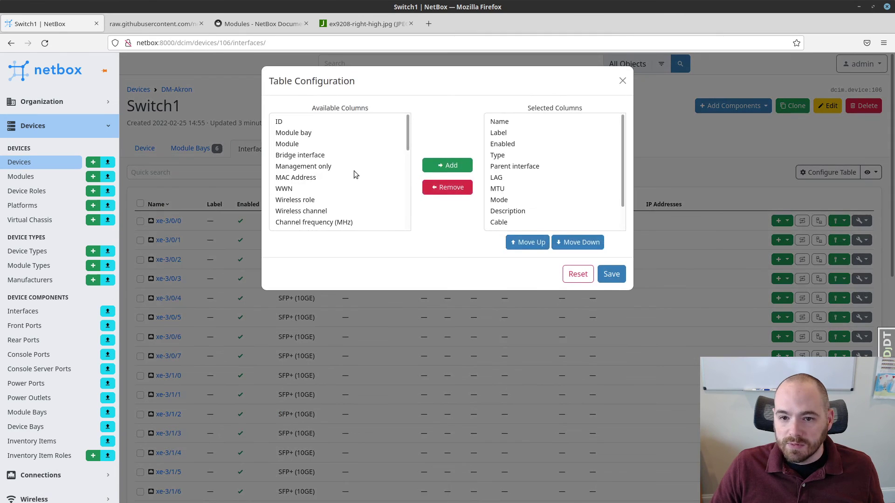
pyautogui.click(339, 144)
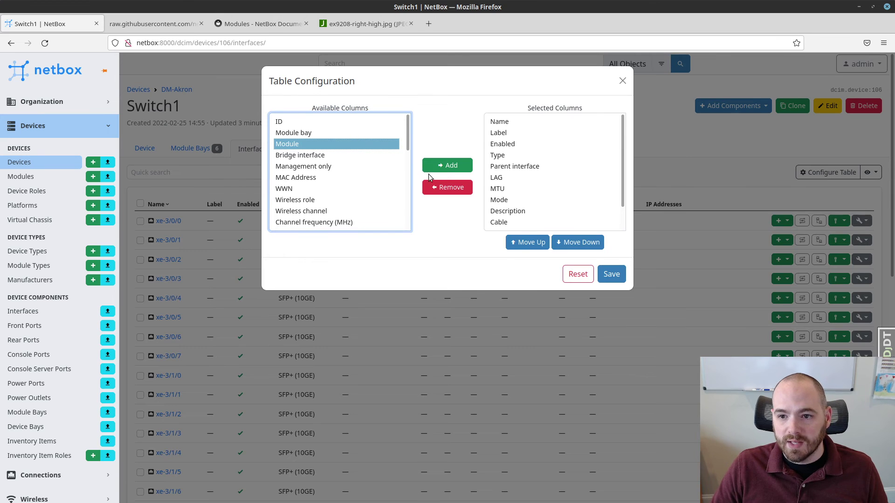
pyautogui.click(323, 133)
pyautogui.click(455, 166)
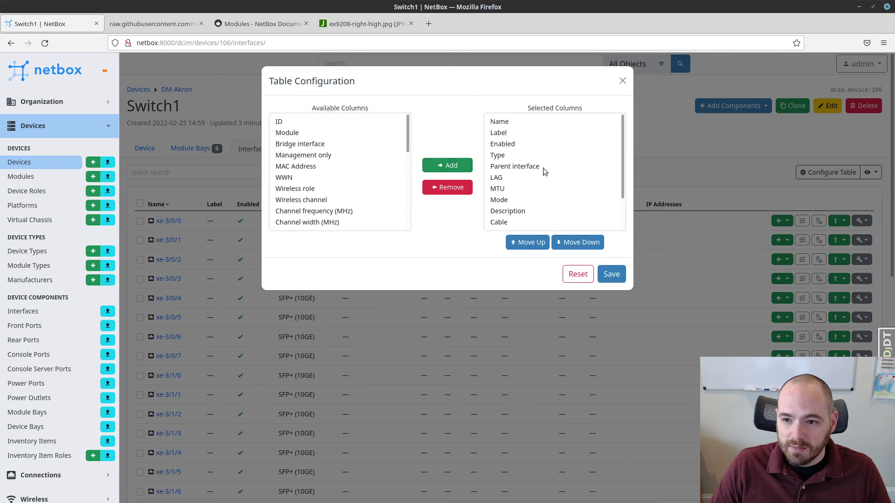
pyautogui.scroll(-2, 546, 177)
pyautogui.moveTo(526, 207); pyautogui.dragTo(528, 176)
pyautogui.click(456, 188)
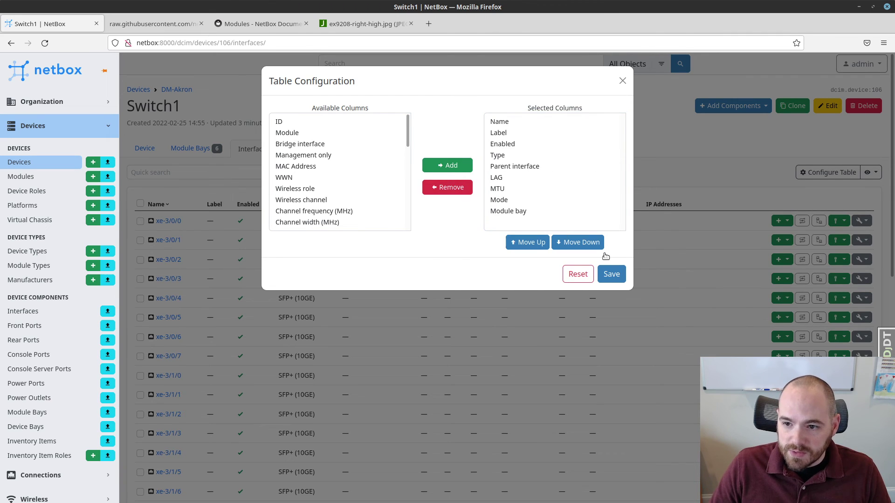
pyautogui.click(611, 273)
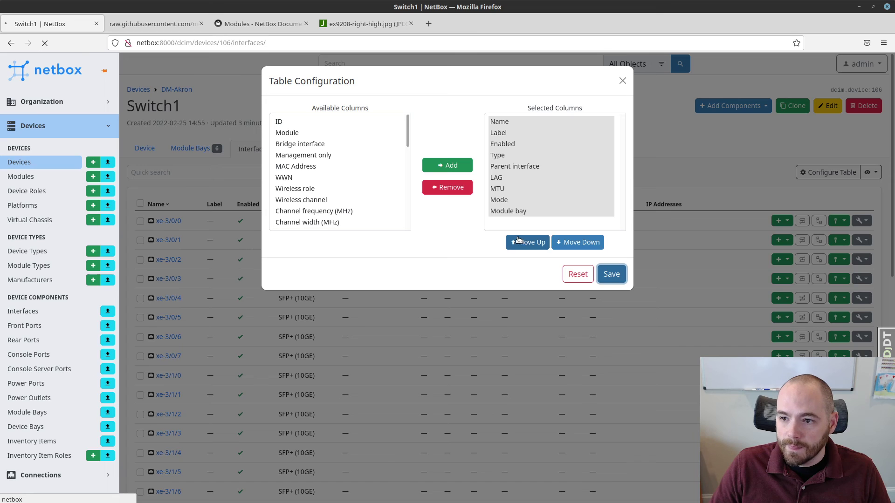
# Add the Module column to the interface table and place it before Module bay
pyautogui.scroll(-2, 593, 242)
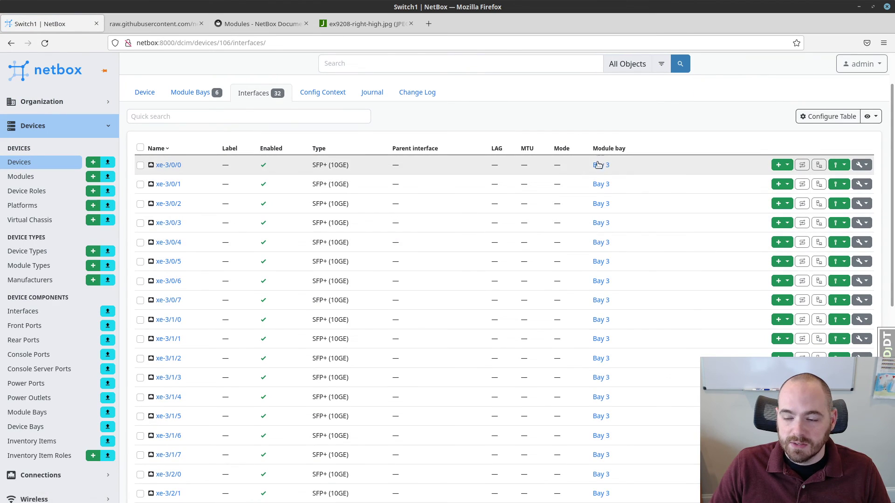
pyautogui.click(800, 120)
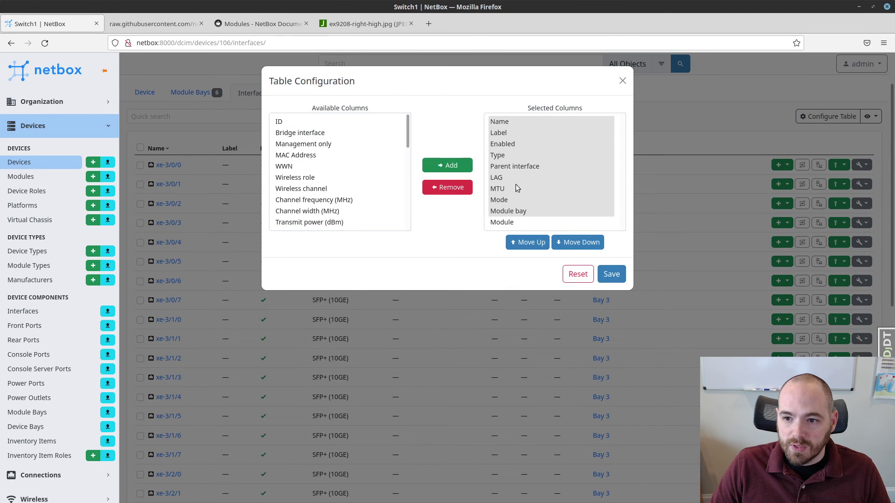
pyautogui.click(513, 223)
pyautogui.click(529, 242)
pyautogui.click(611, 274)
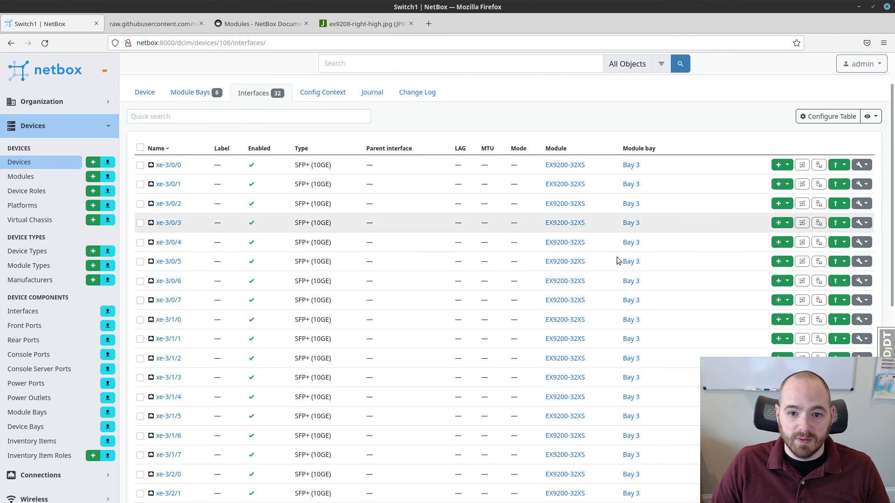
# Remove the EX9200-32XS module from Bay 3 in Switch1's module bays and confirm the deletion
pyautogui.scroll(2, 208, 184)
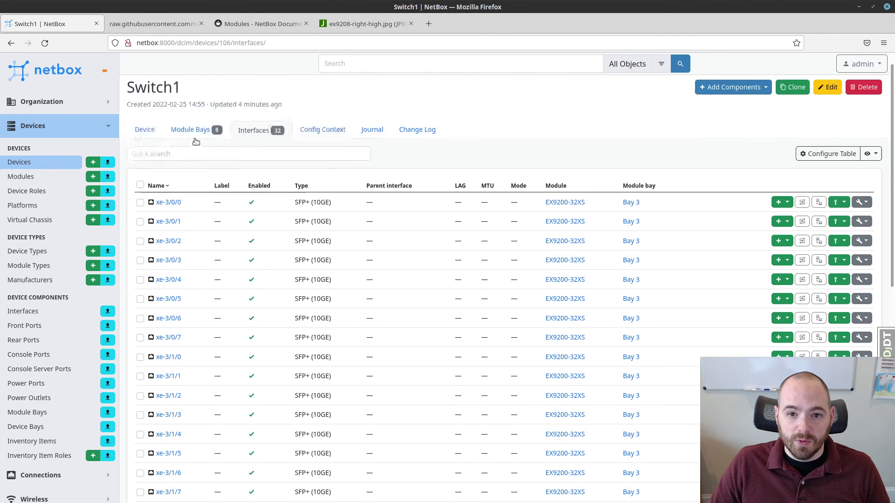
pyautogui.click(191, 149)
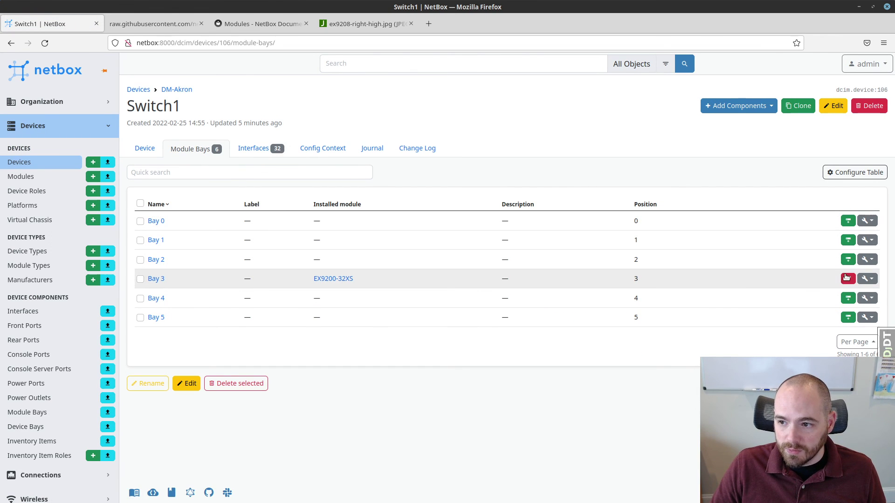
pyautogui.click(848, 279)
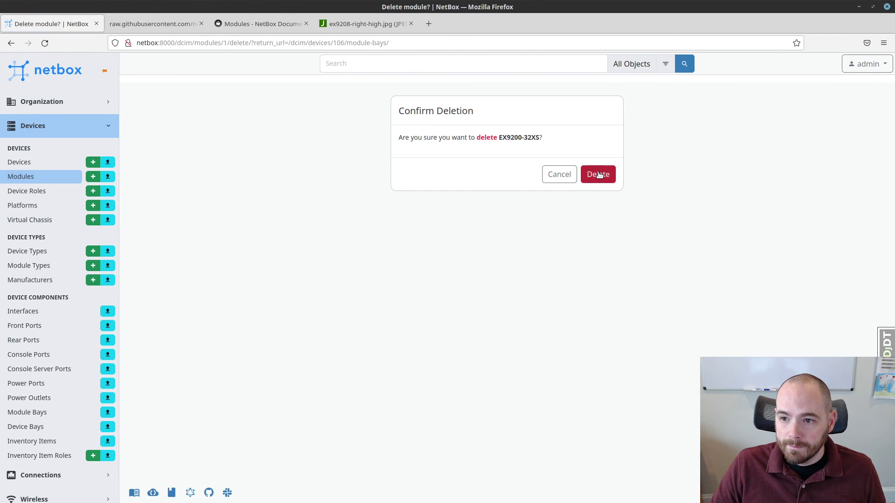
pyautogui.click(597, 174)
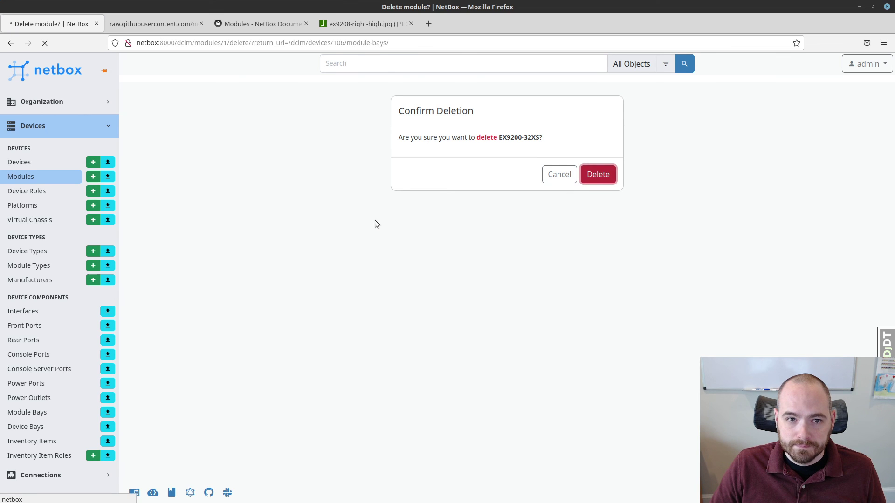